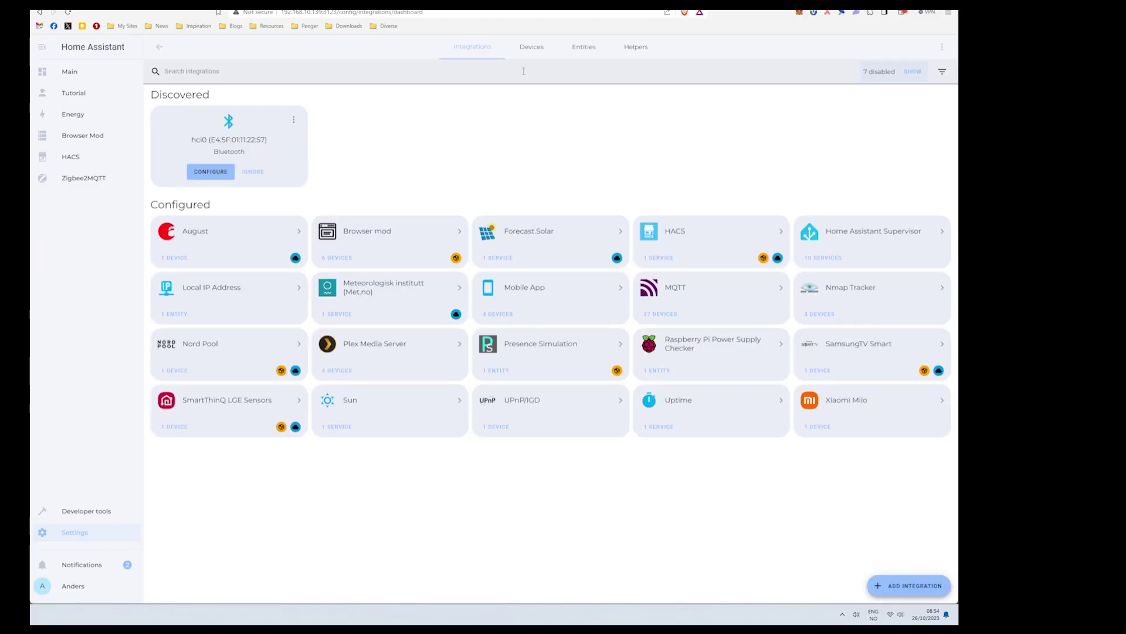
Create a toggle helper named vacuum_delay and start a second toggle helper.
click(631, 46)
click(912, 585)
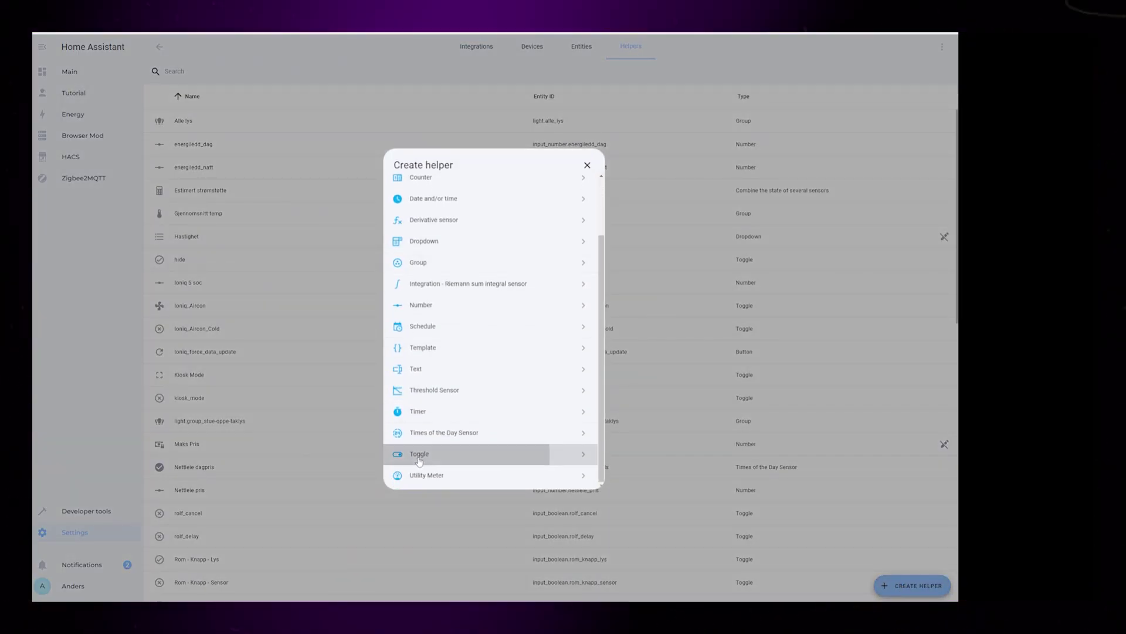
click(418, 467)
text(vacuum_delay)
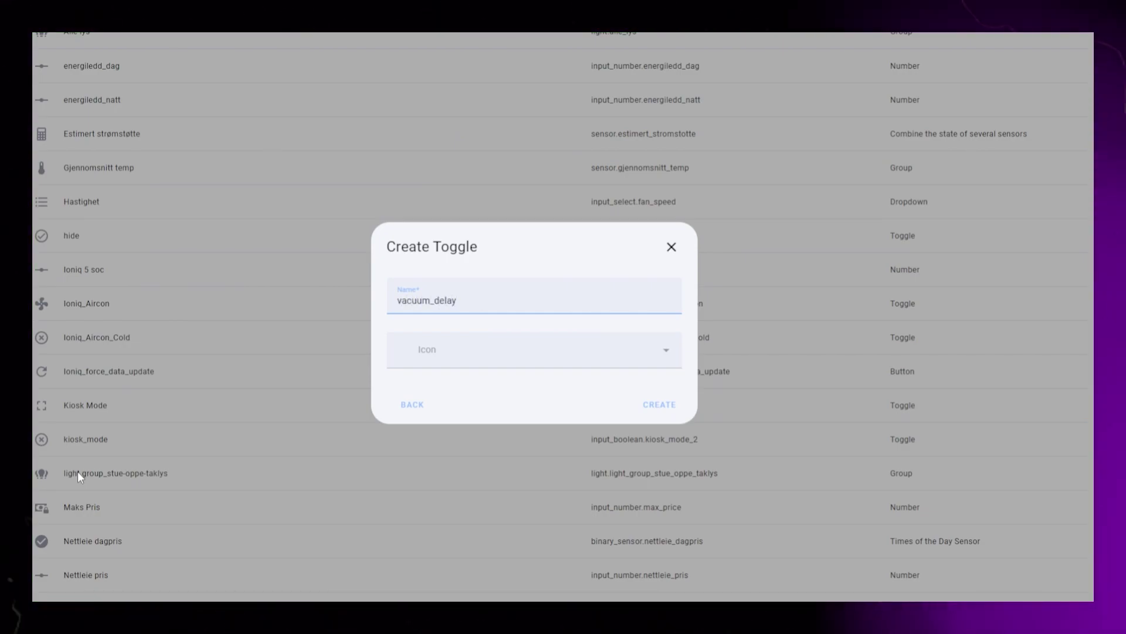
click(443, 455)
Name the second toggle helper vacuum_cancel and start a new empty automation.
text(vacuum_canc)
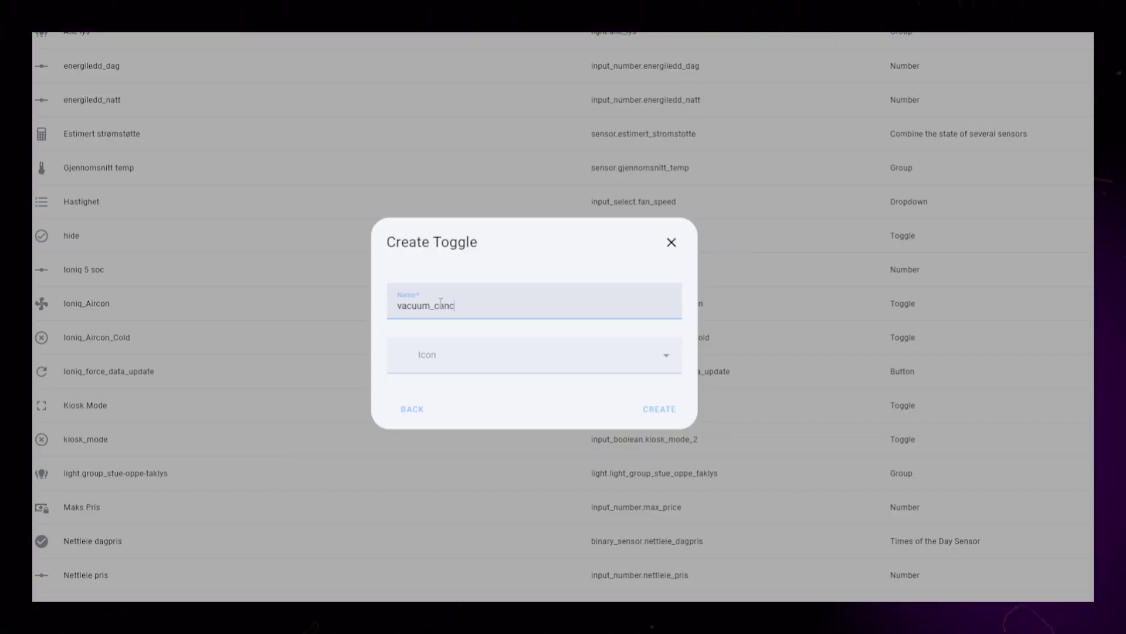
text(el)
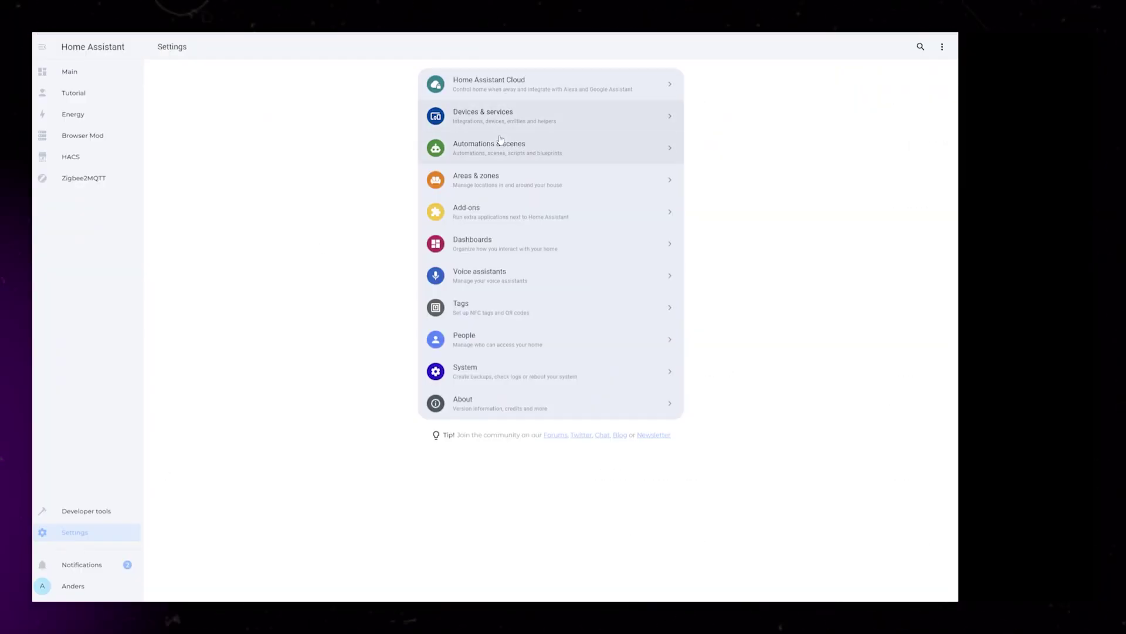
click(568, 136)
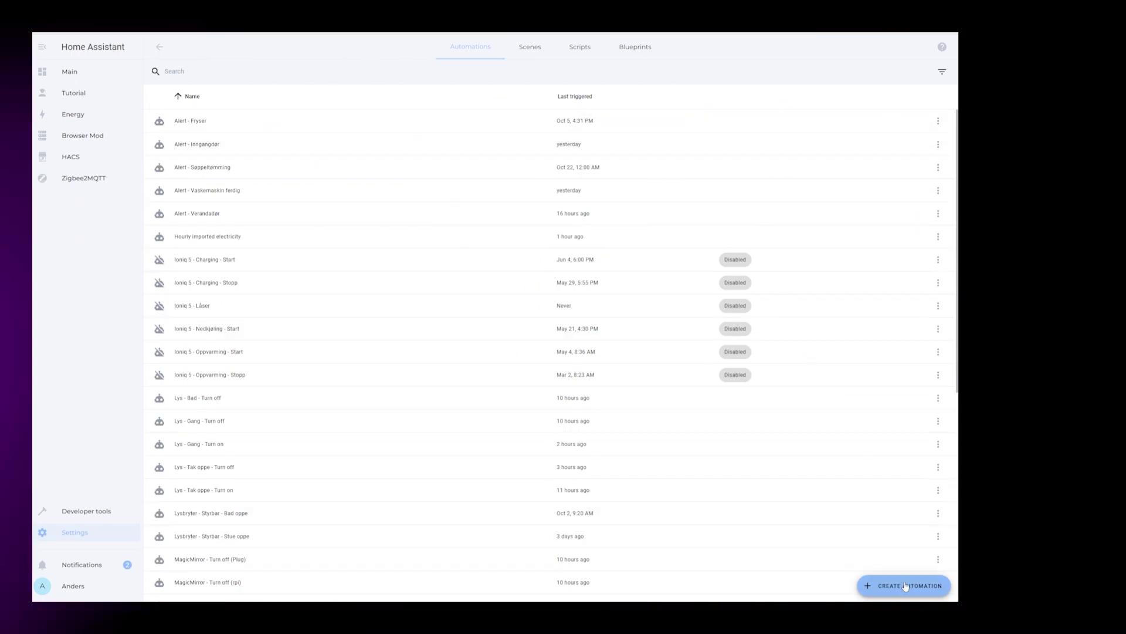
click(902, 585)
click(446, 209)
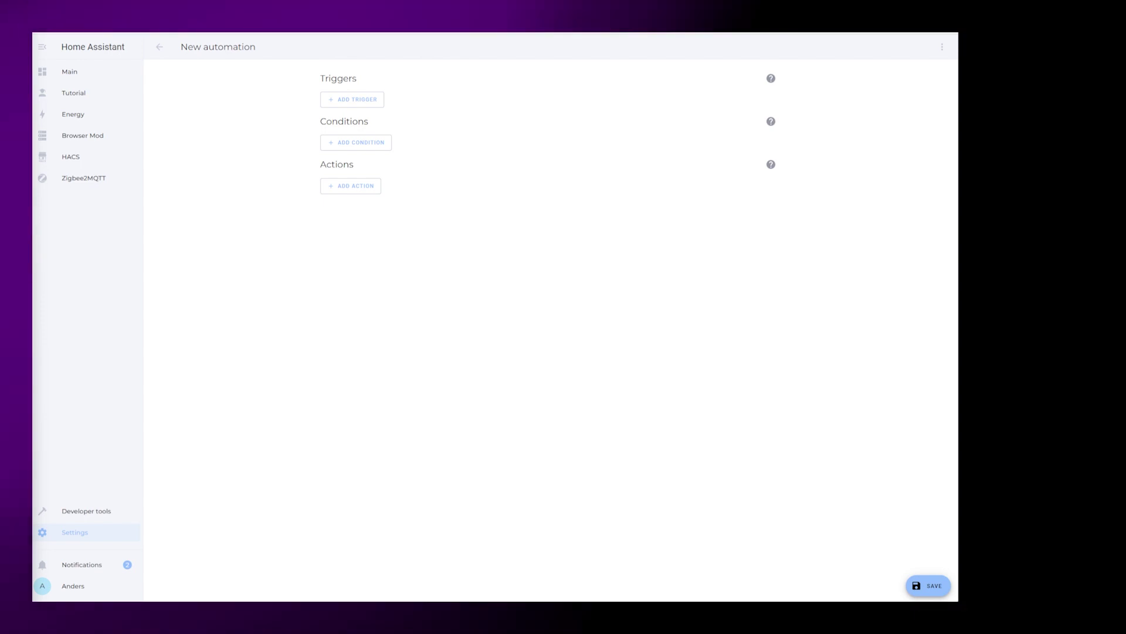
Add a Time trigger set to fire at 6:30:00 PM.
click(367, 100)
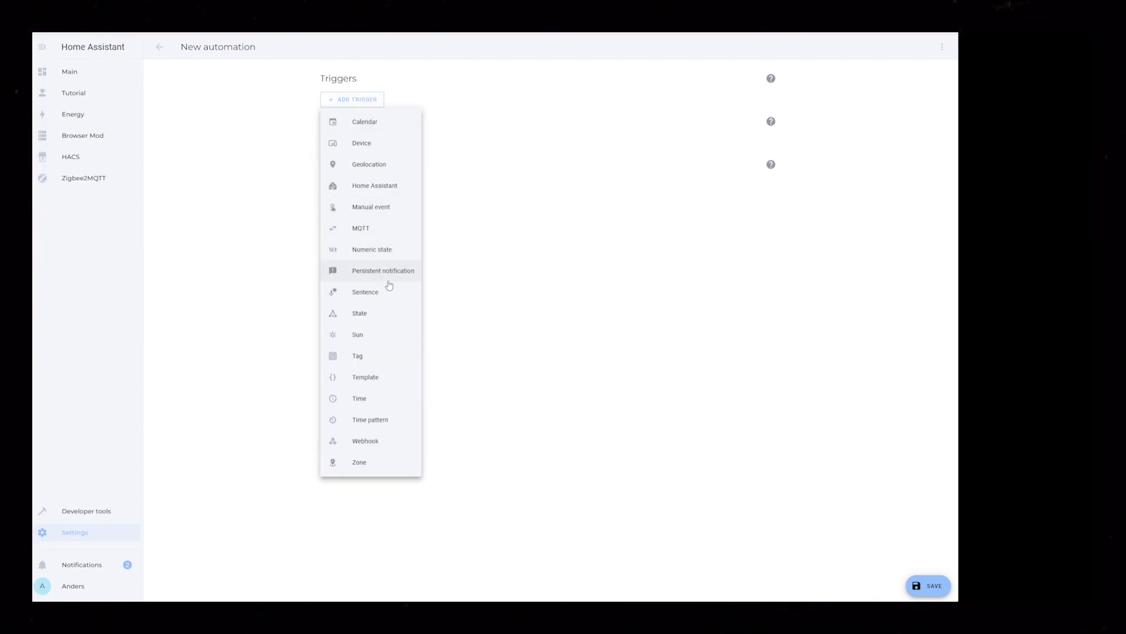
click(360, 398)
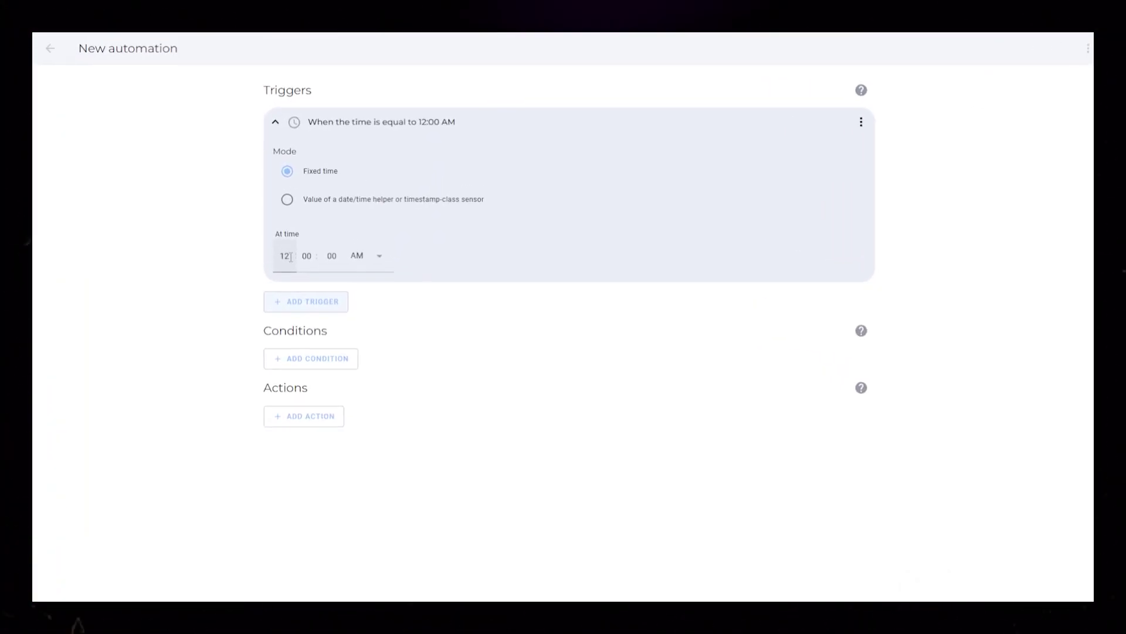
click(291, 257)
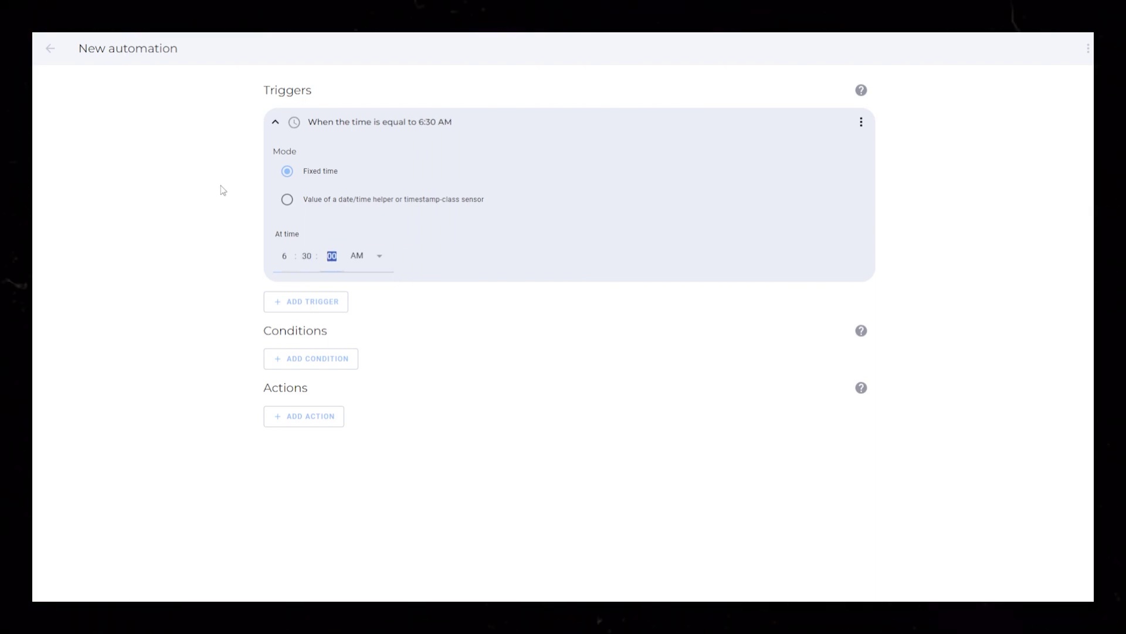
key(Tab)
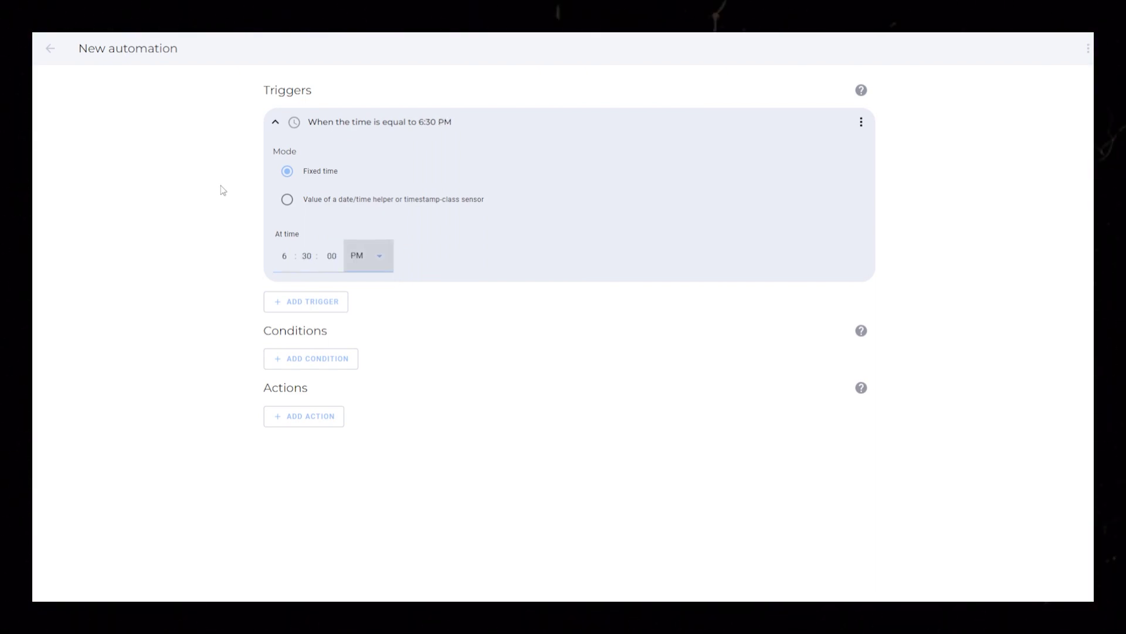
click(153, 297)
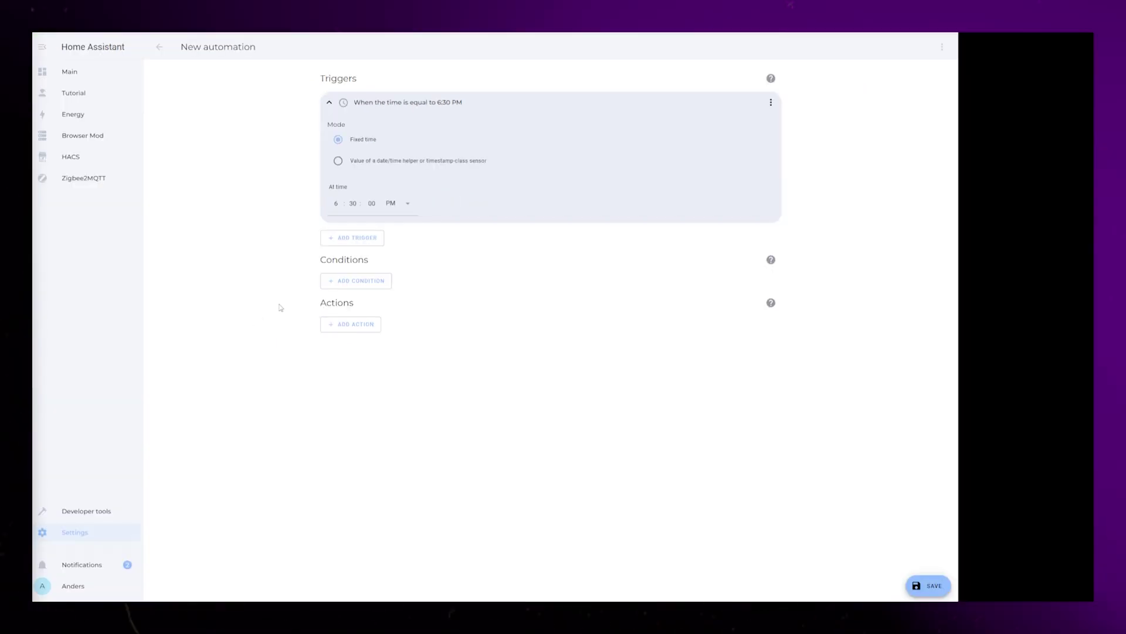
Add a notify.mobile_app service action with message 'The vacuum will run in 15 minutes'.
click(363, 325)
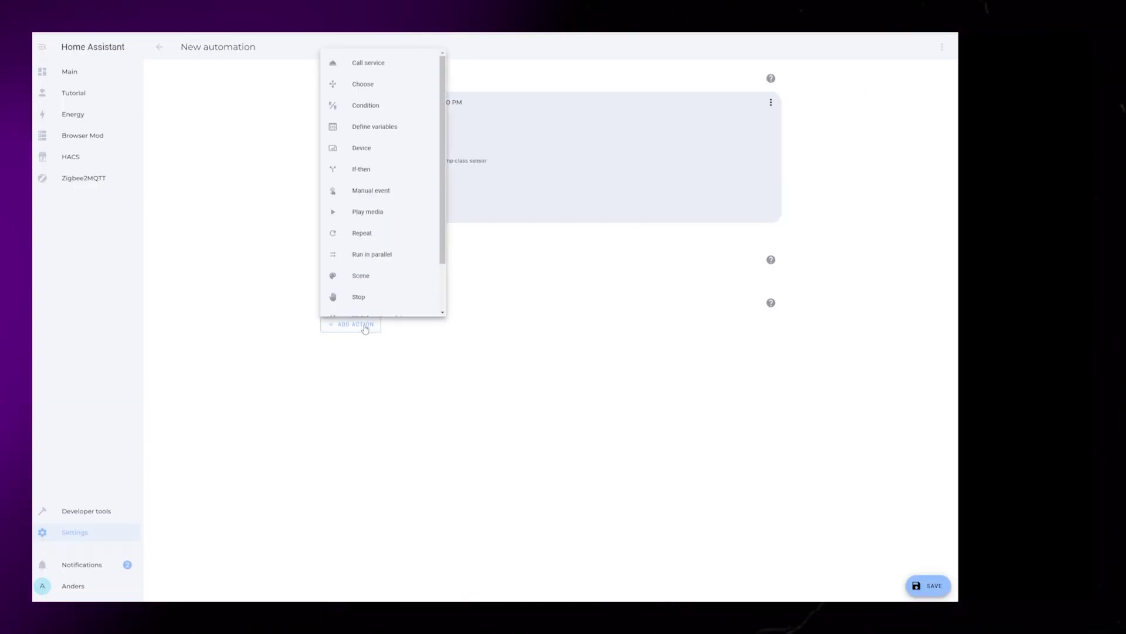
click(376, 64)
text(notification)
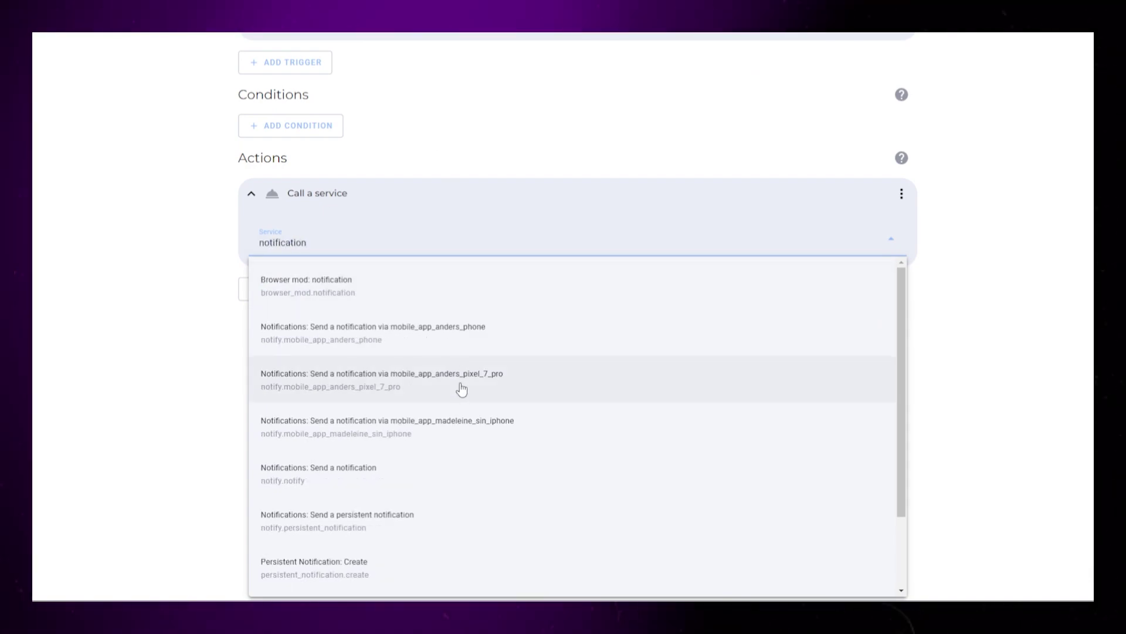
click(462, 389)
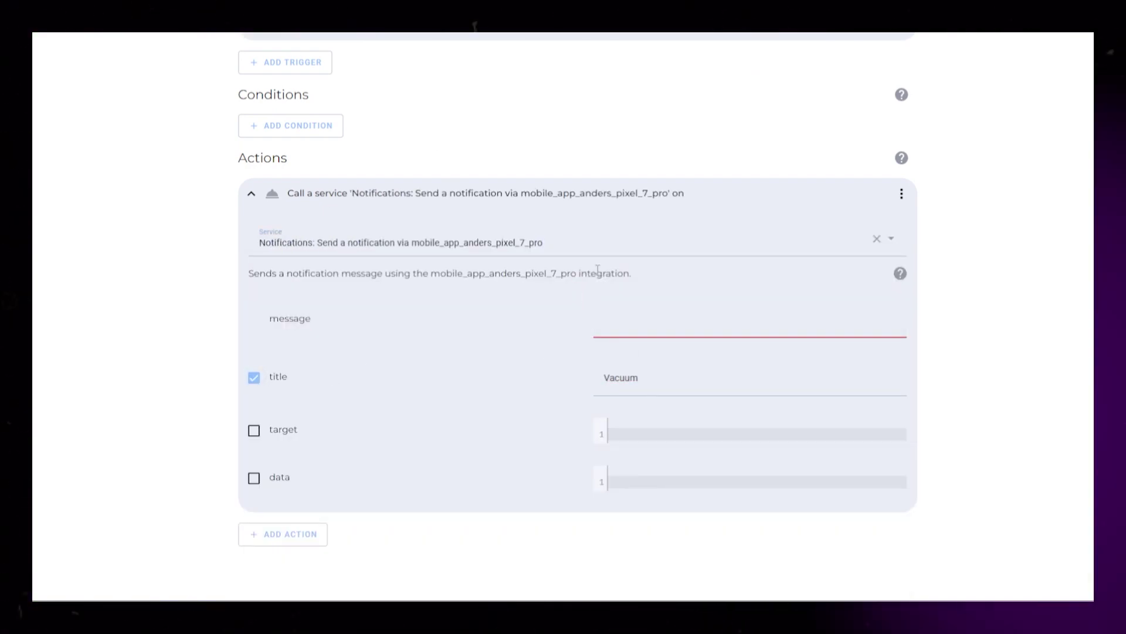
text(The vacuum will run in 15 minutes)
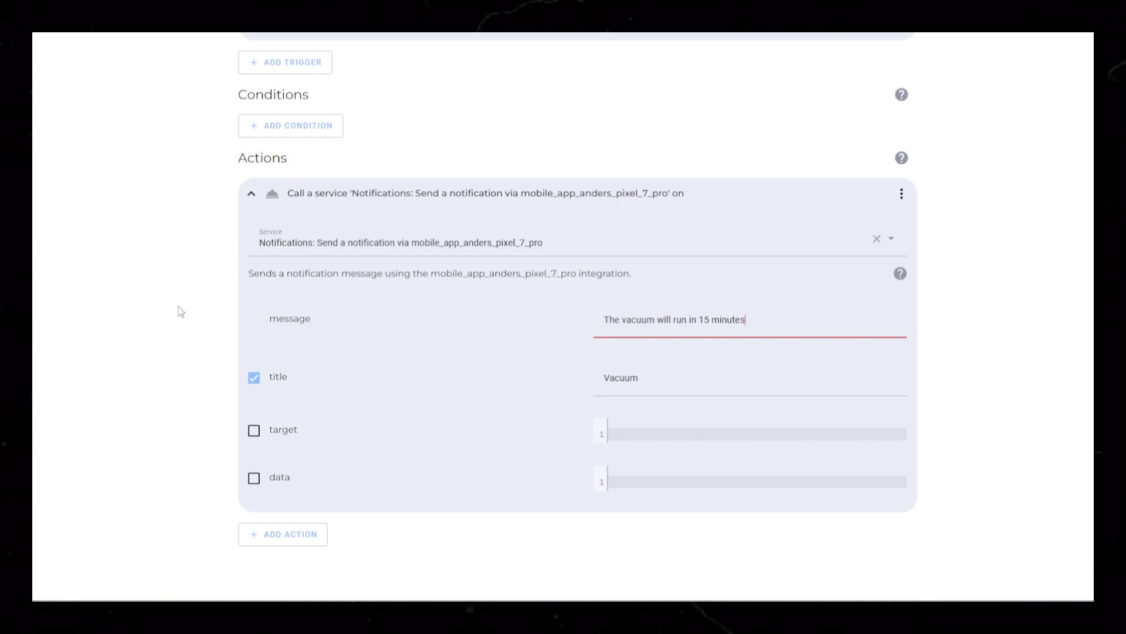
Enable the notification data and add a CANCEL action titled 'Not today'.
click(254, 477)
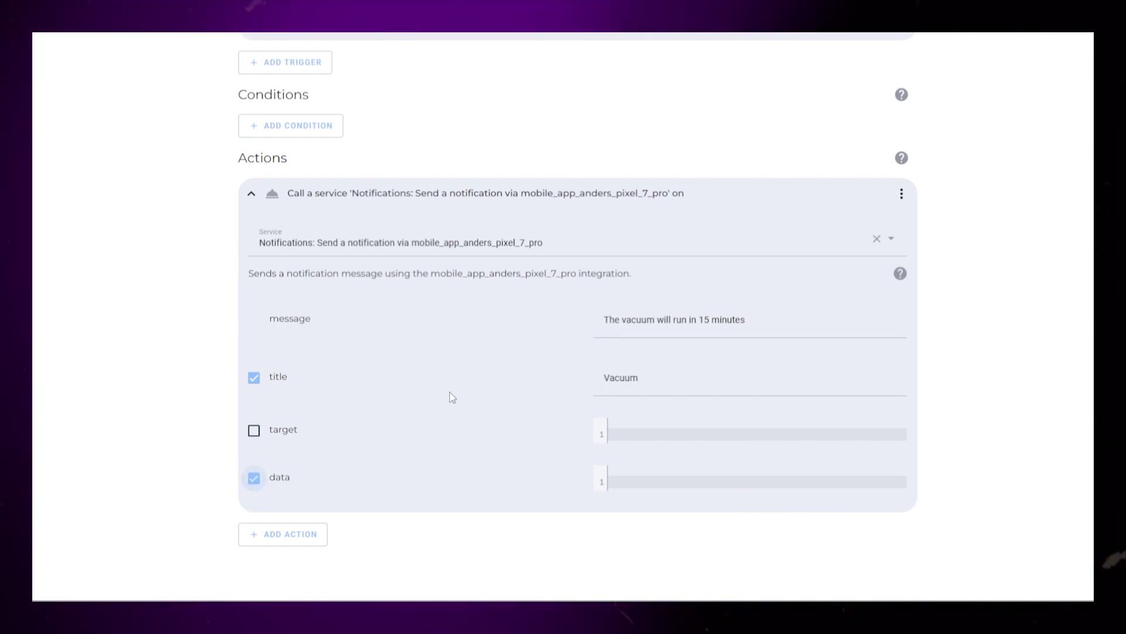
click(667, 481)
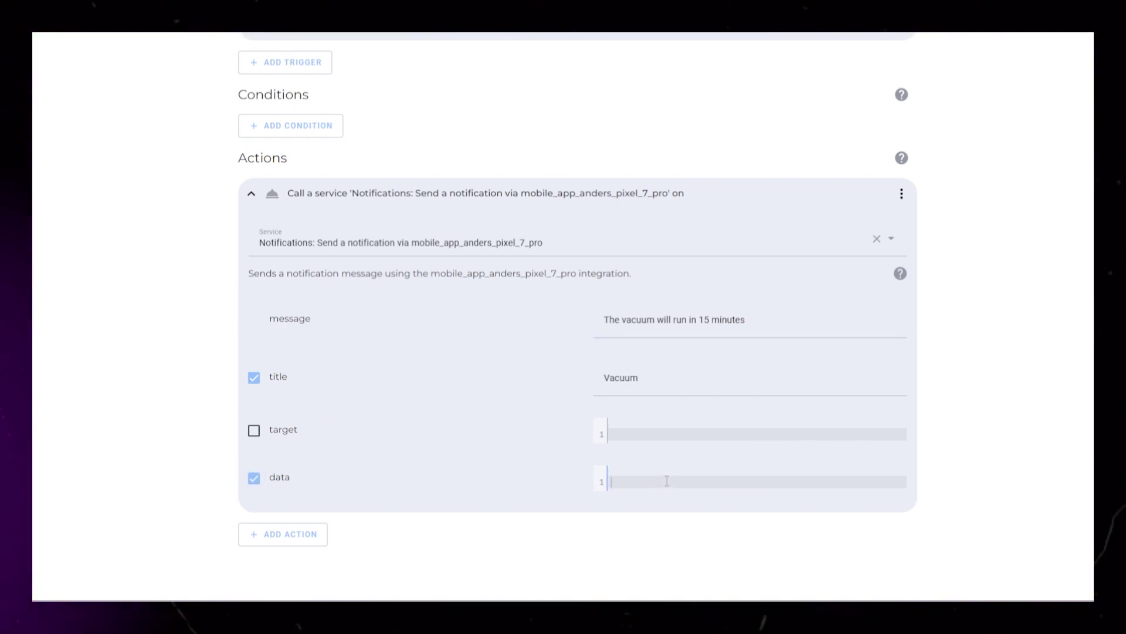
text(actions:)
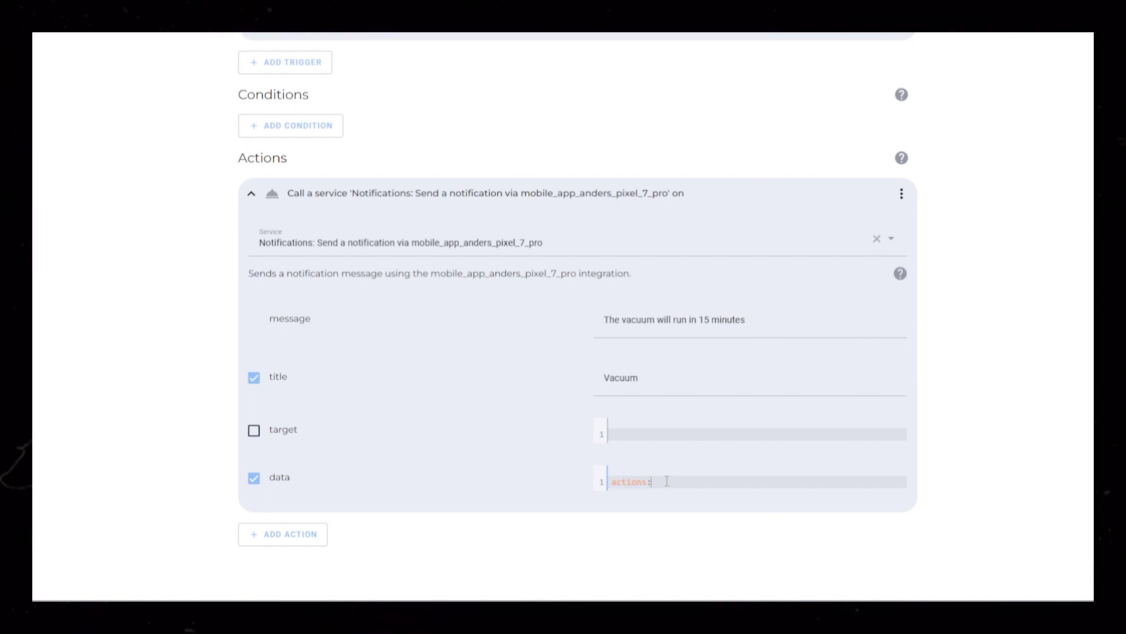
key(Return)
text(- )
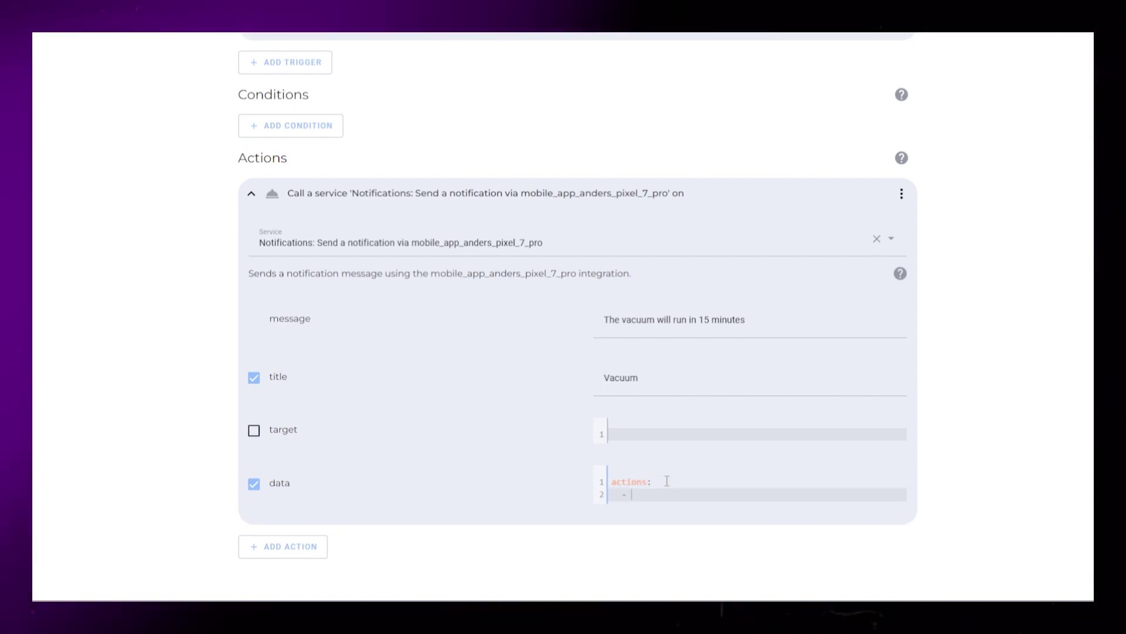
text(action:)
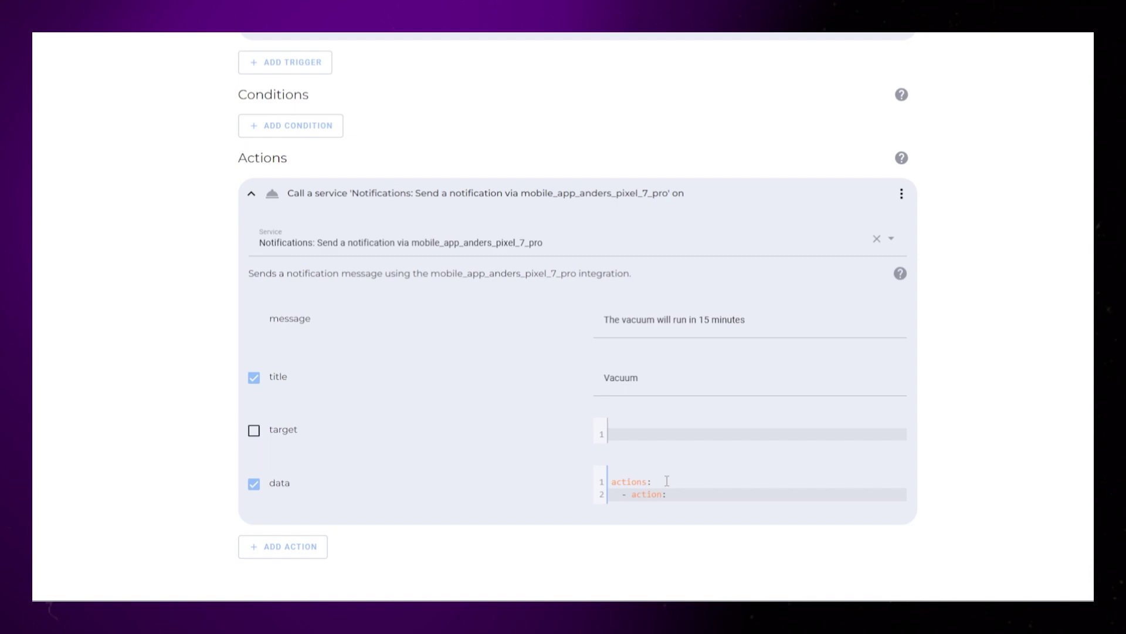
text( CANCEL)
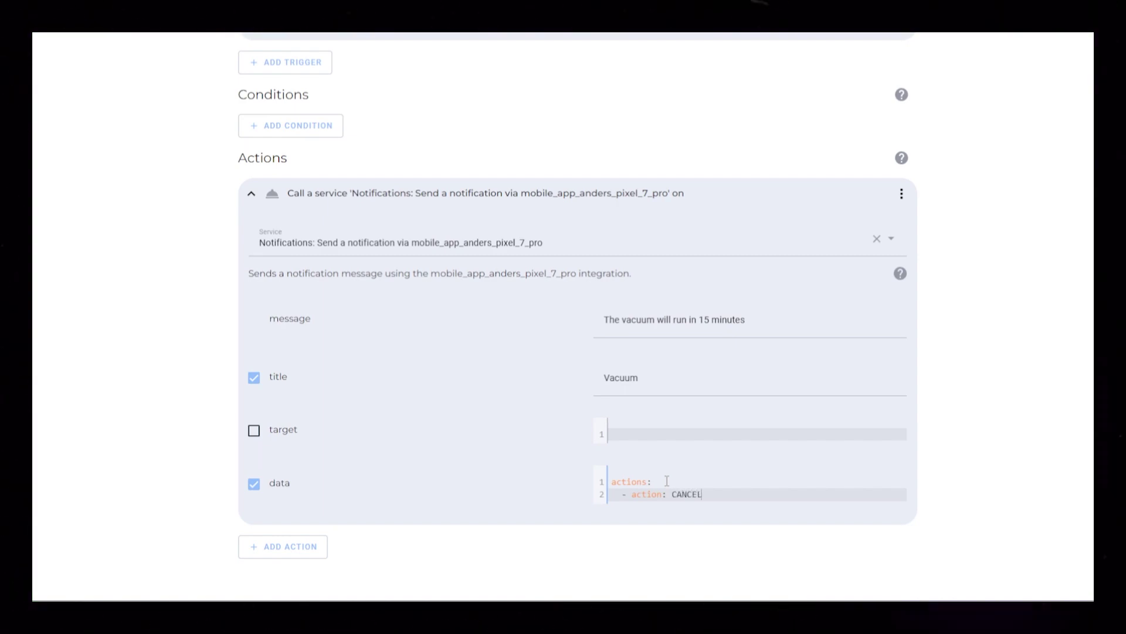
key(Return)
text(title:)
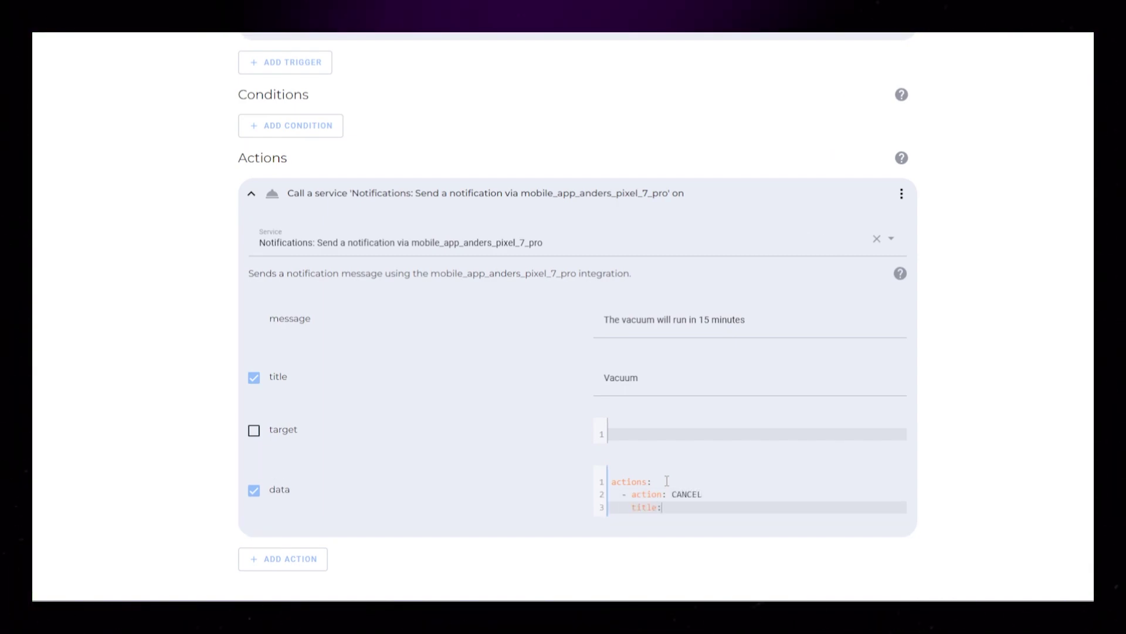
text( Not today)
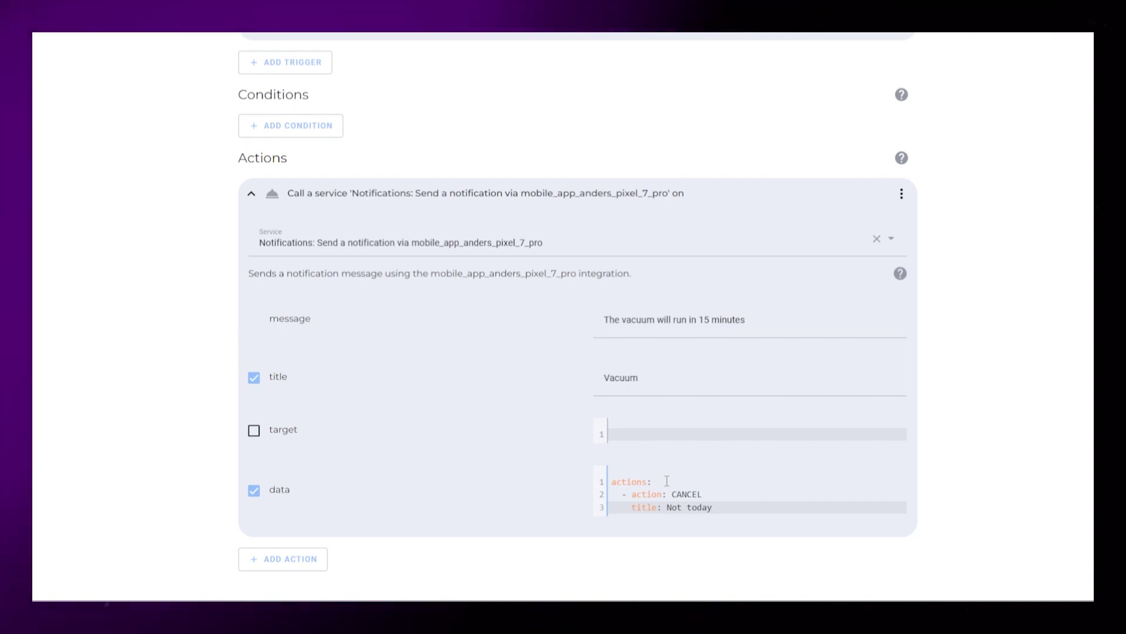
Add a DELAY action titled 'Delay for 30 minutes' and an IGNORE action titled 'OK'.
key(Return)
text(- action: DELAY)
key(Return)
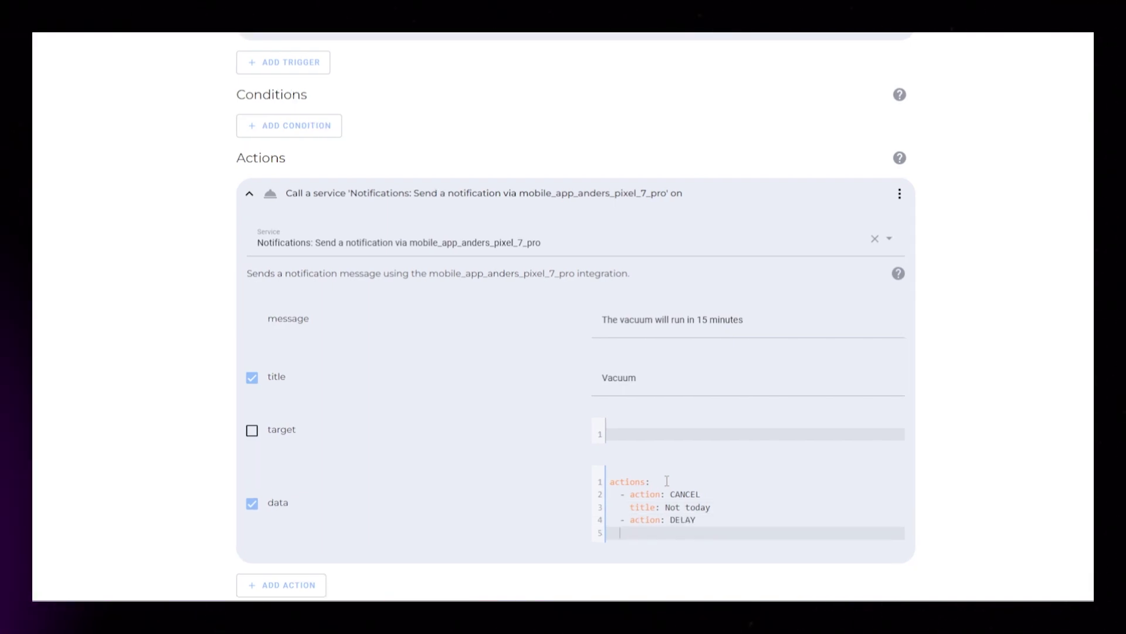
text(title: Delay for 30 minutes)
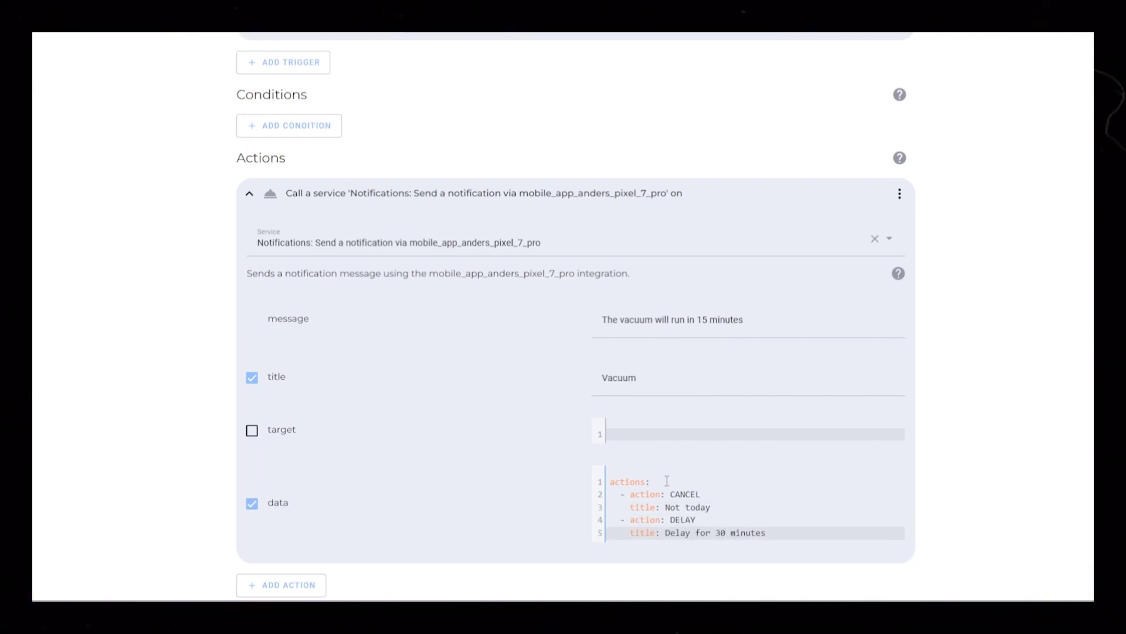
key(Return)
text(- action: IGNORE)
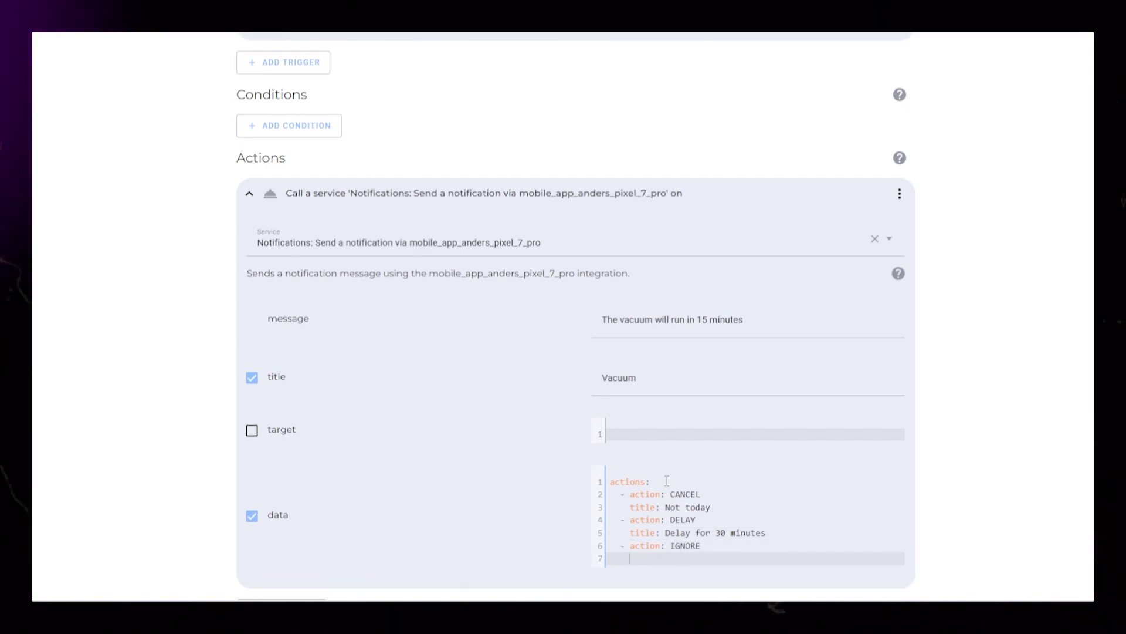
key(Return)
text(title: OK!)
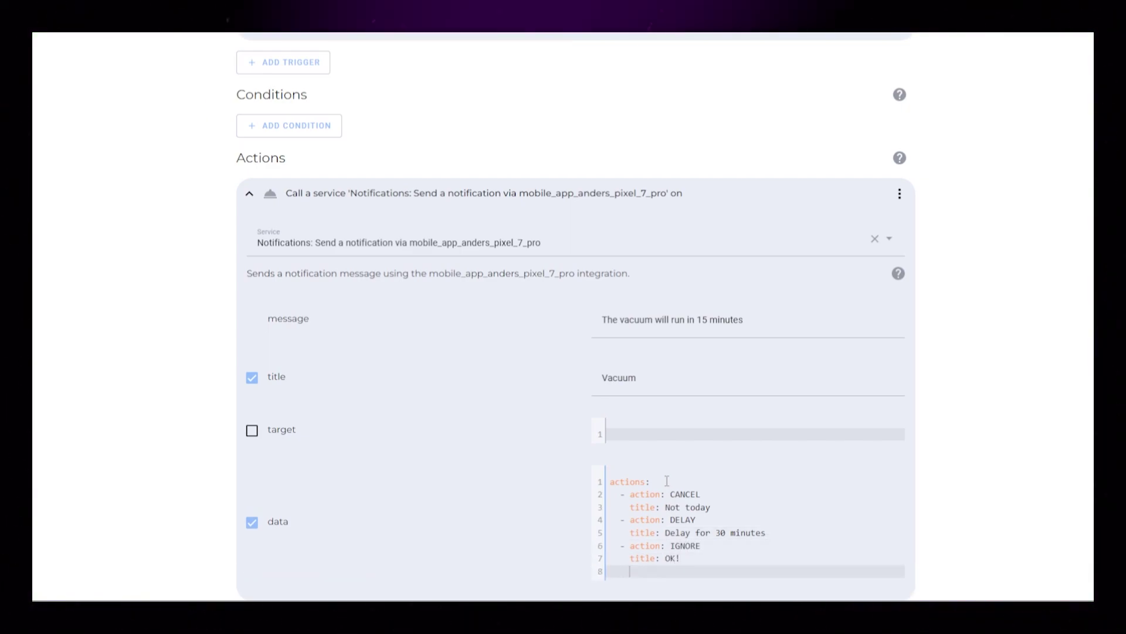
Enter true in the remaining field and save the automation as 'Vacuum - 01 - Notification'.
scroll(158, 377, down, 1)
text(true)
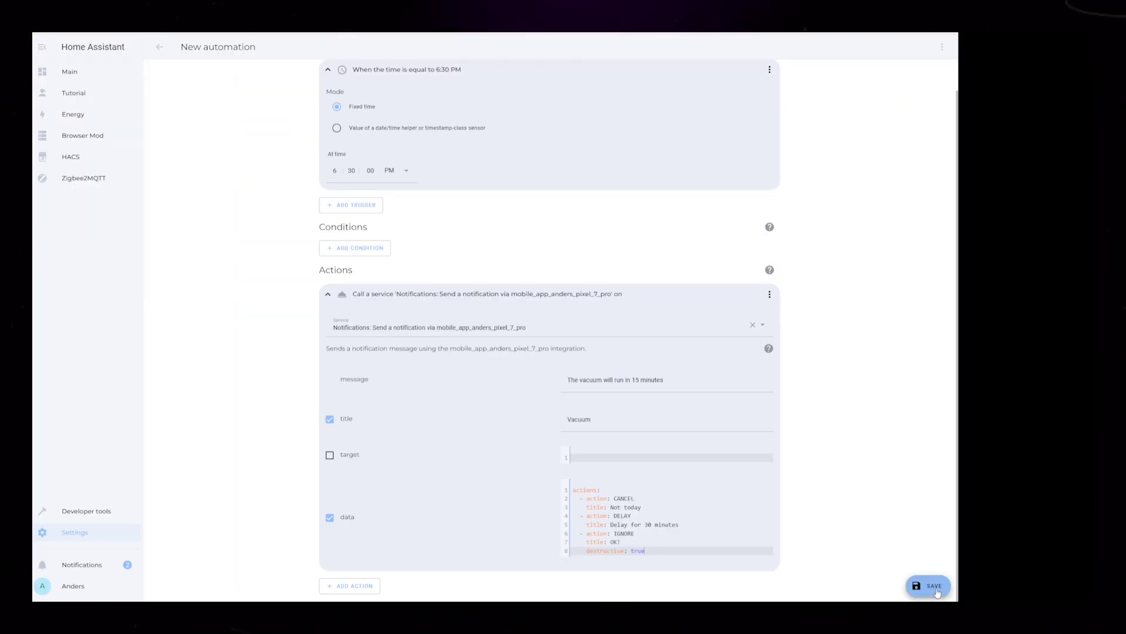
key(ctrl+s)
text(Vacuu)
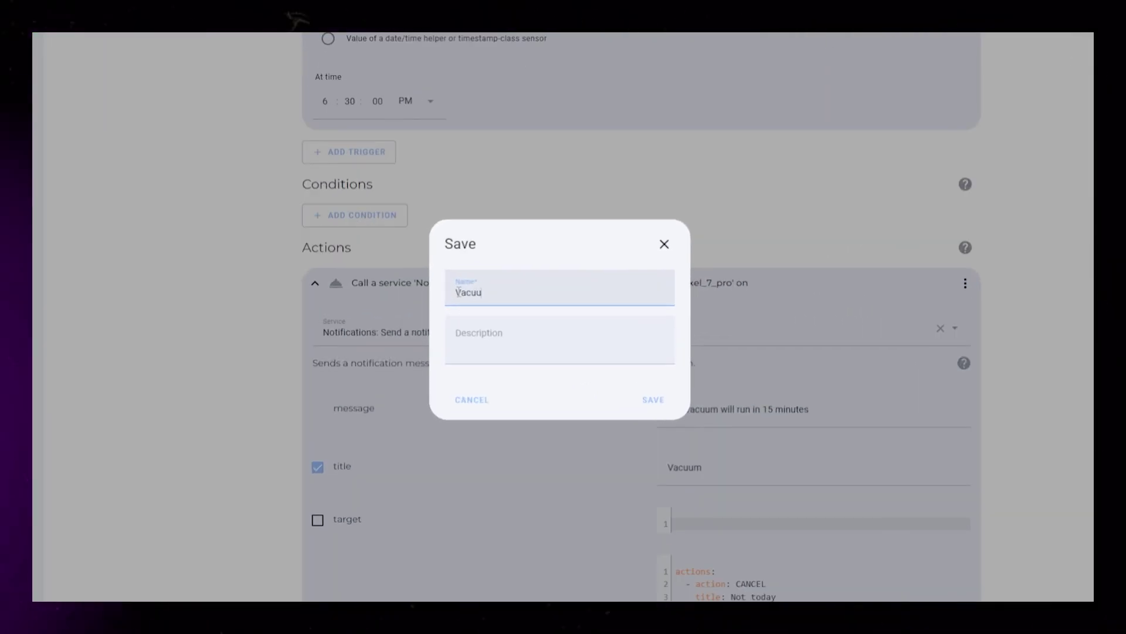
text(m - 01 - Notification)
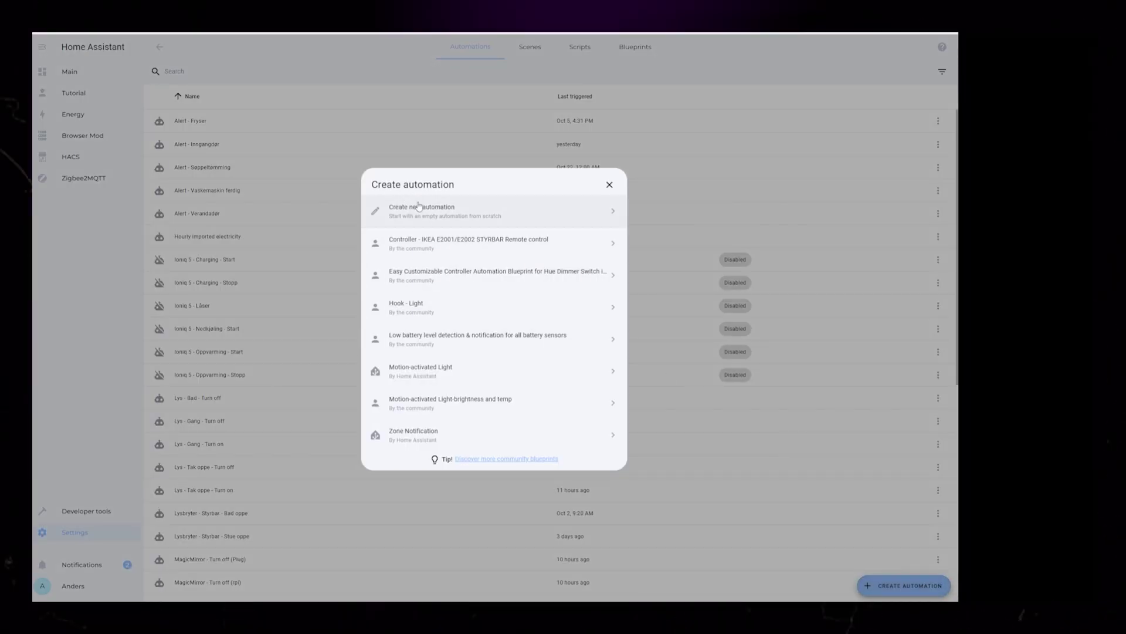
In a new automation, add a mobile_app_notification_action event trigger with data action: CANCEL and ID CANCEL_TRIGGER.
click(411, 205)
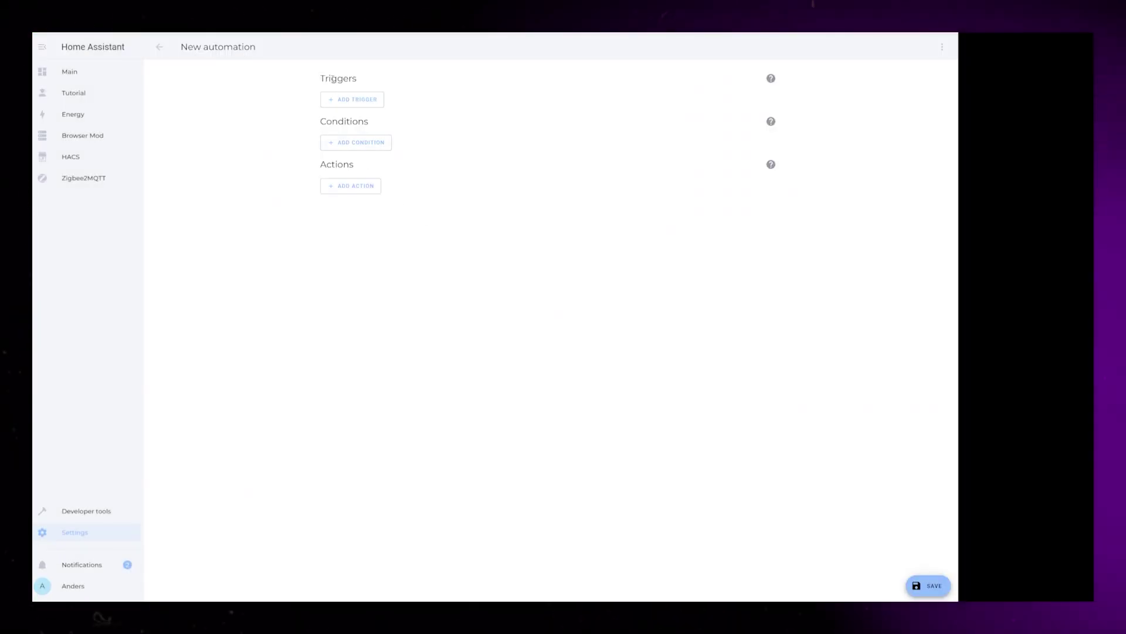
click(347, 100)
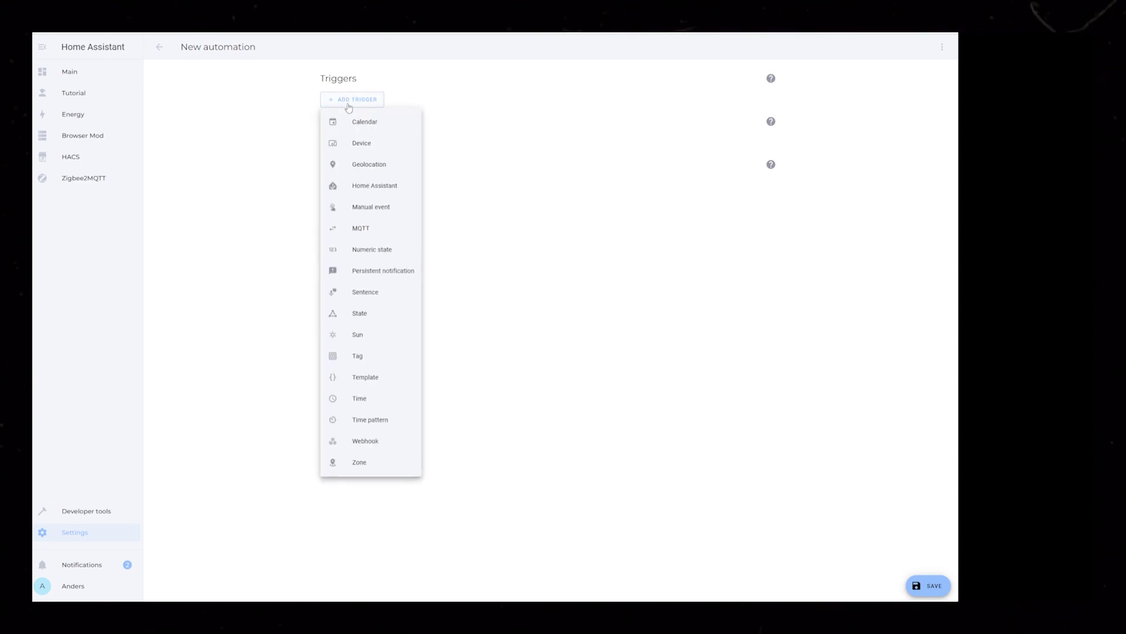
click(370, 210)
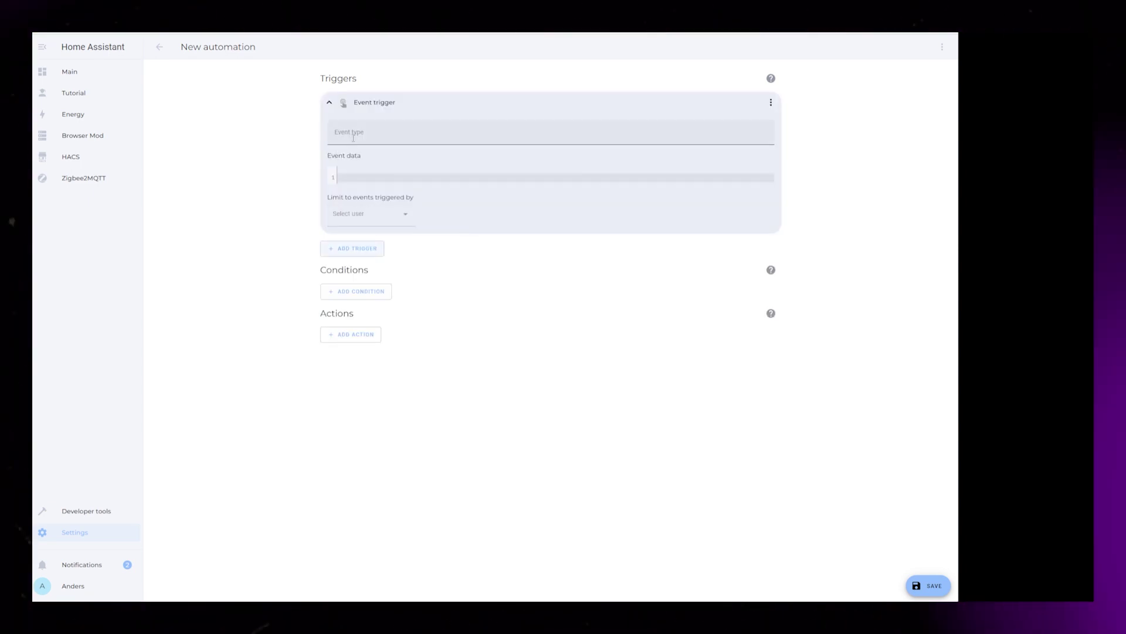
click(809, 171)
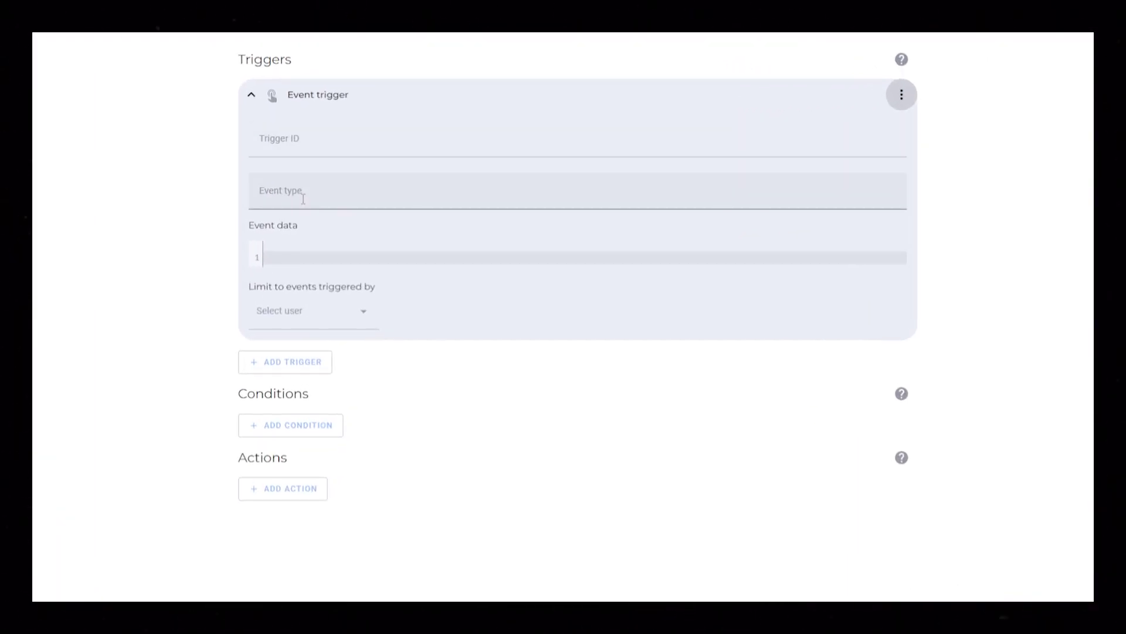
text(mobile_app)
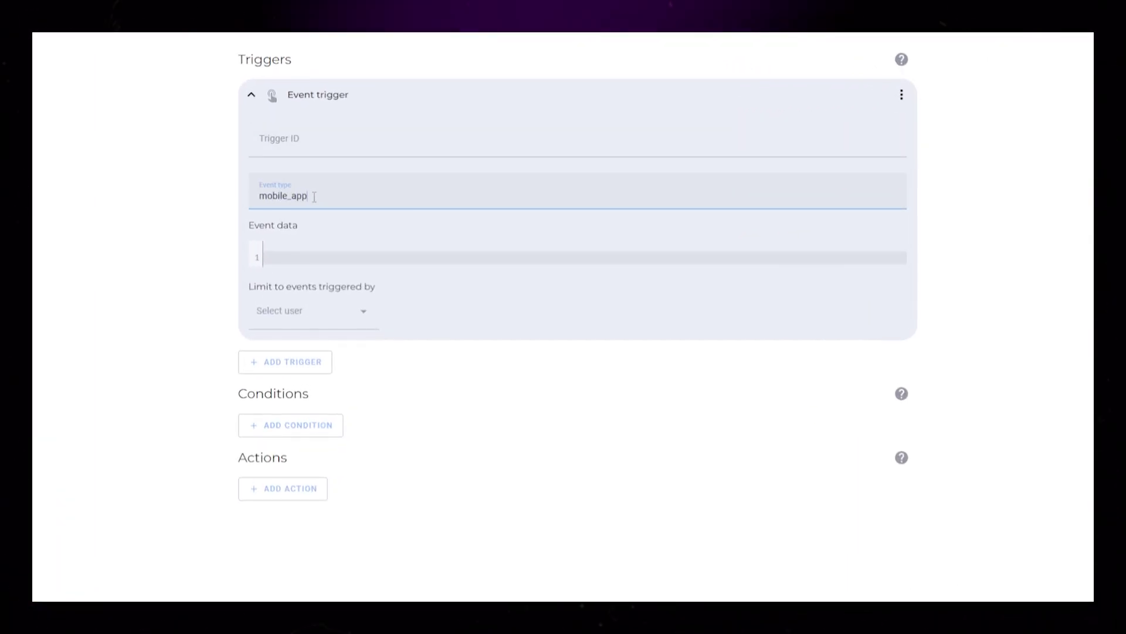
text(_notification)
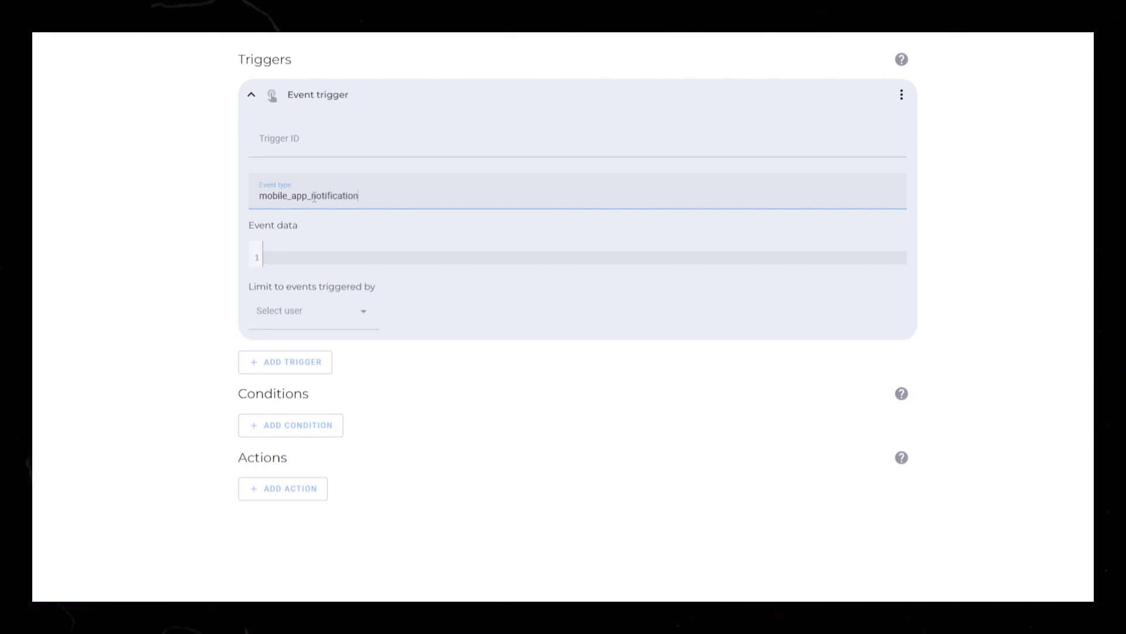
text(_action)
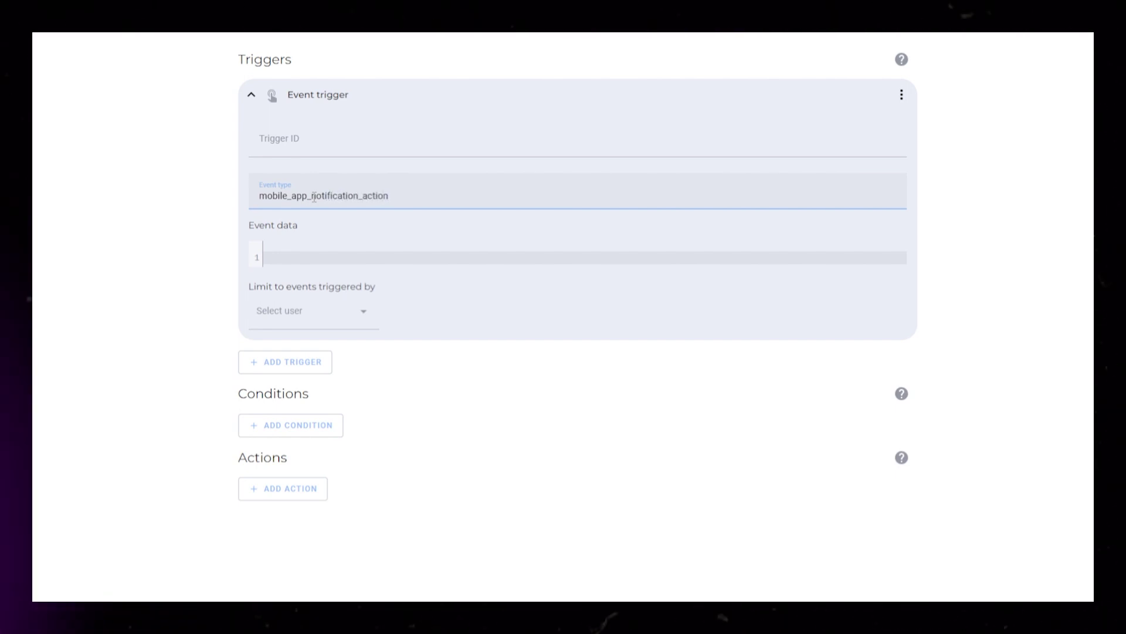
key(Tab)
text(action: CANCEL)
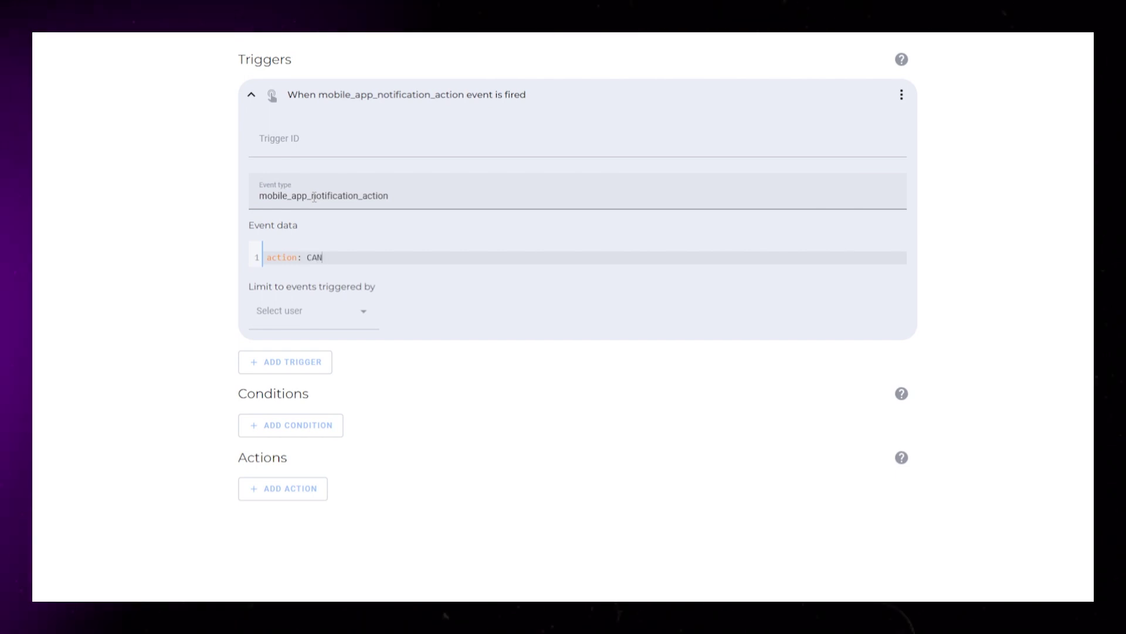
click(272, 127)
text(CANCEL)
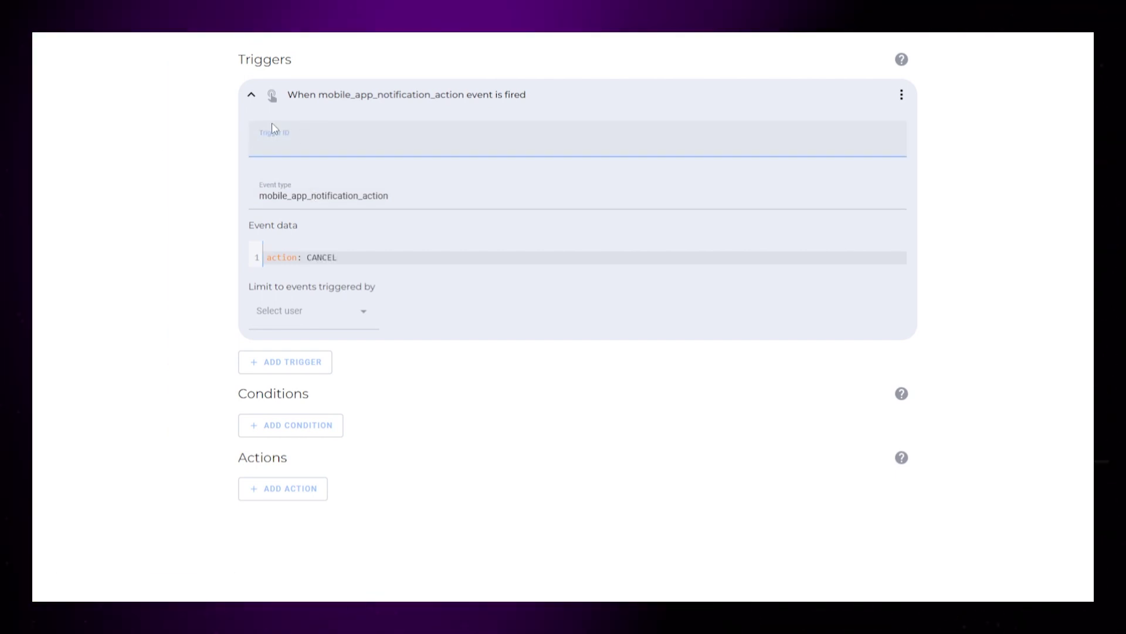
text(_TRIGGER)
click(176, 272)
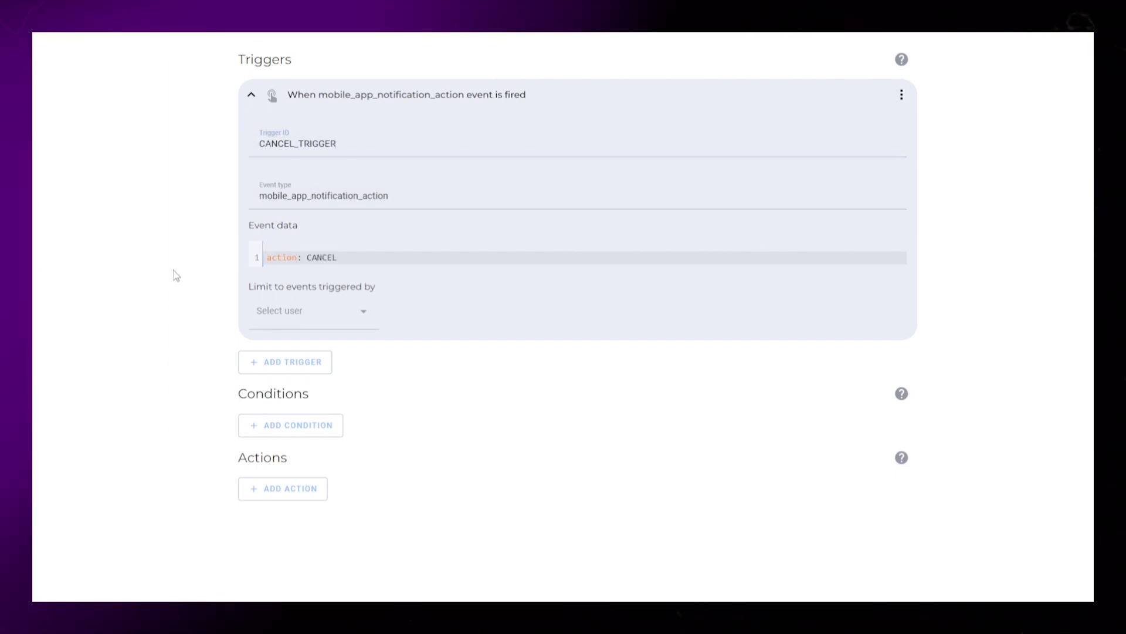
Duplicate the event trigger and change the copy's ID to DELAY_TRIGGER.
click(251, 95)
click(902, 95)
click(798, 191)
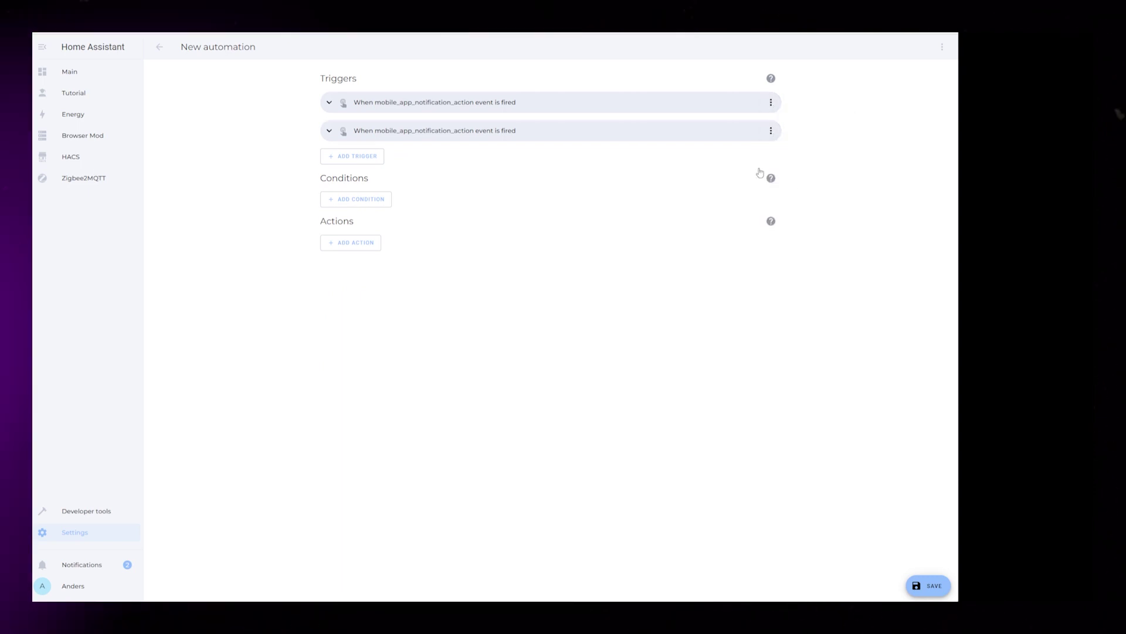
click(329, 130)
drag(334, 163, 359, 163)
text(DELAY_TRIGGER)
drag(367, 241, 412, 239)
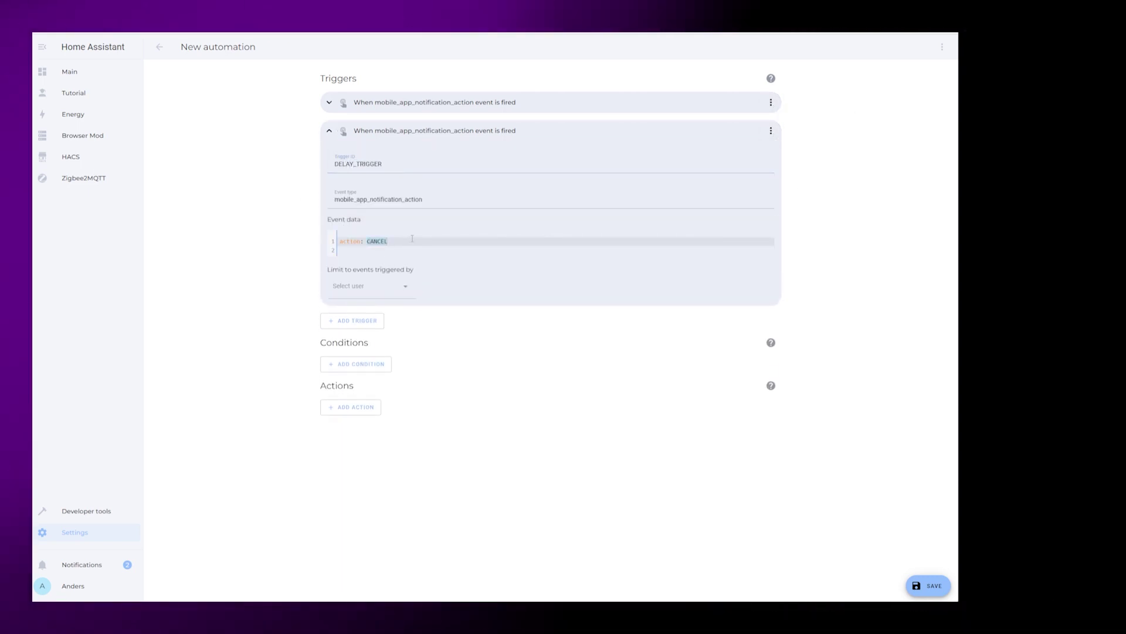
click(329, 131)
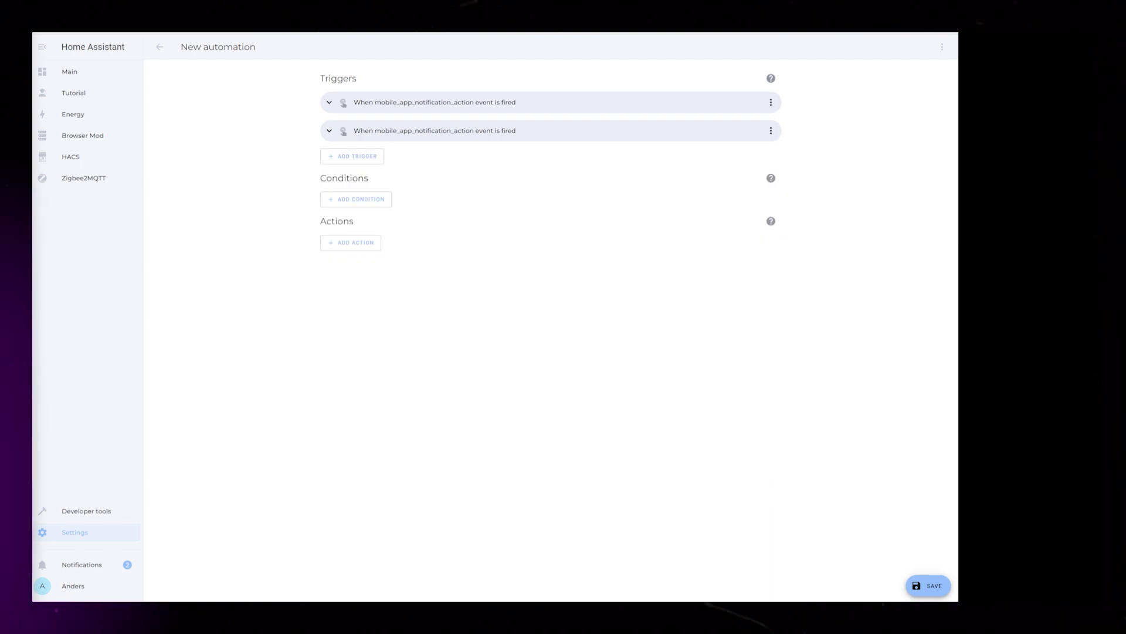
Add a Choose action and give Option 1 a Triggered by condition for CANCEL_TRIGGER.
click(361, 244)
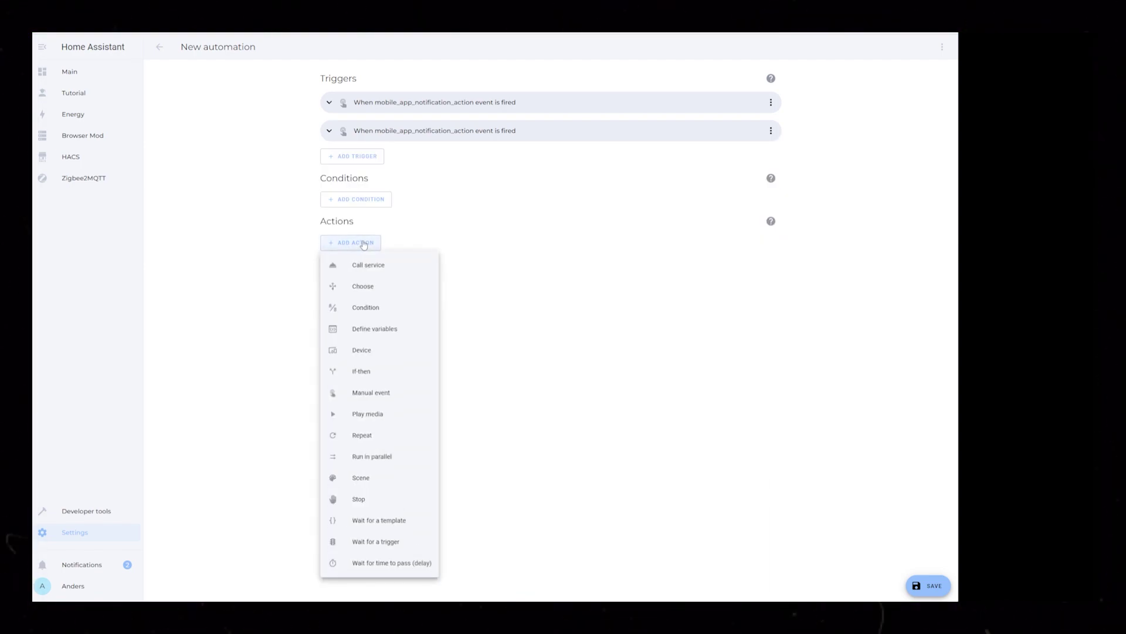
click(363, 286)
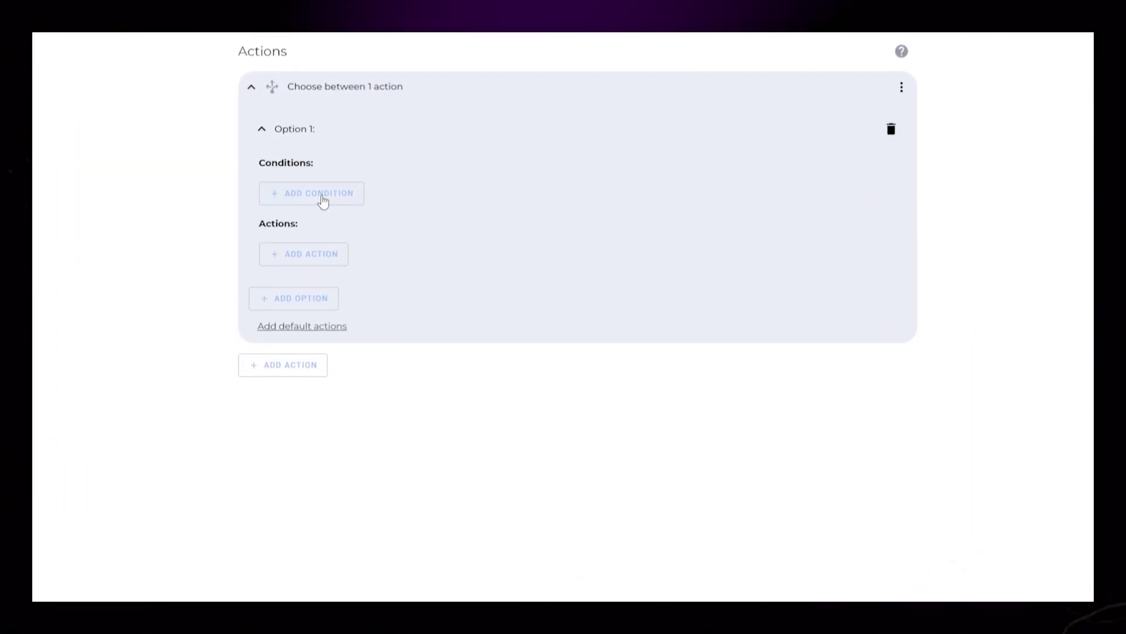
click(325, 202)
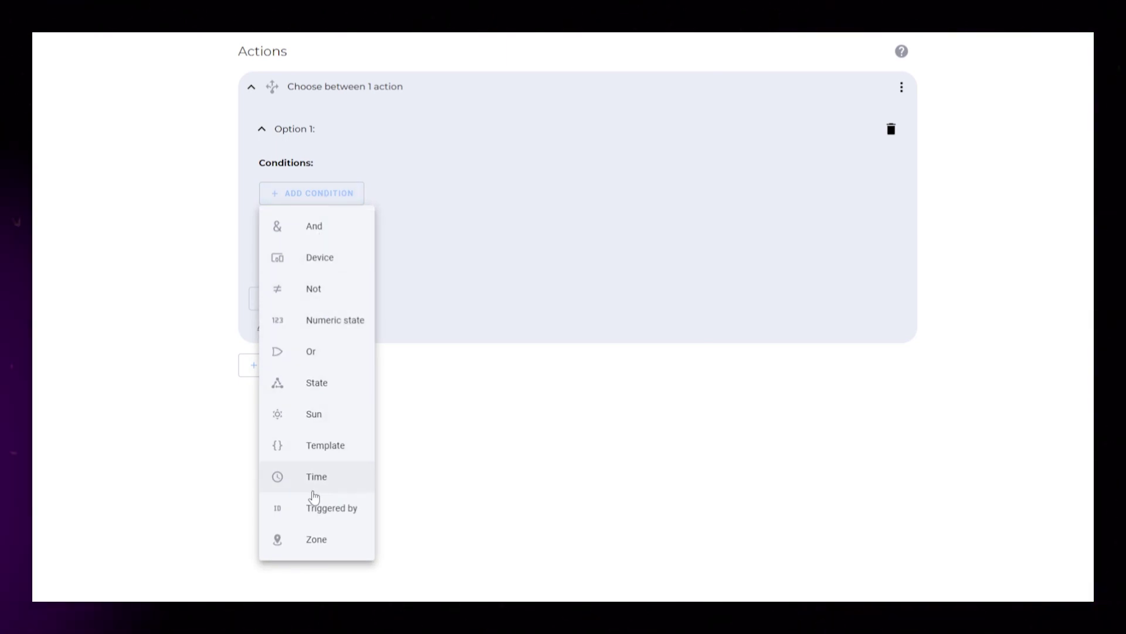
click(332, 509)
click(285, 252)
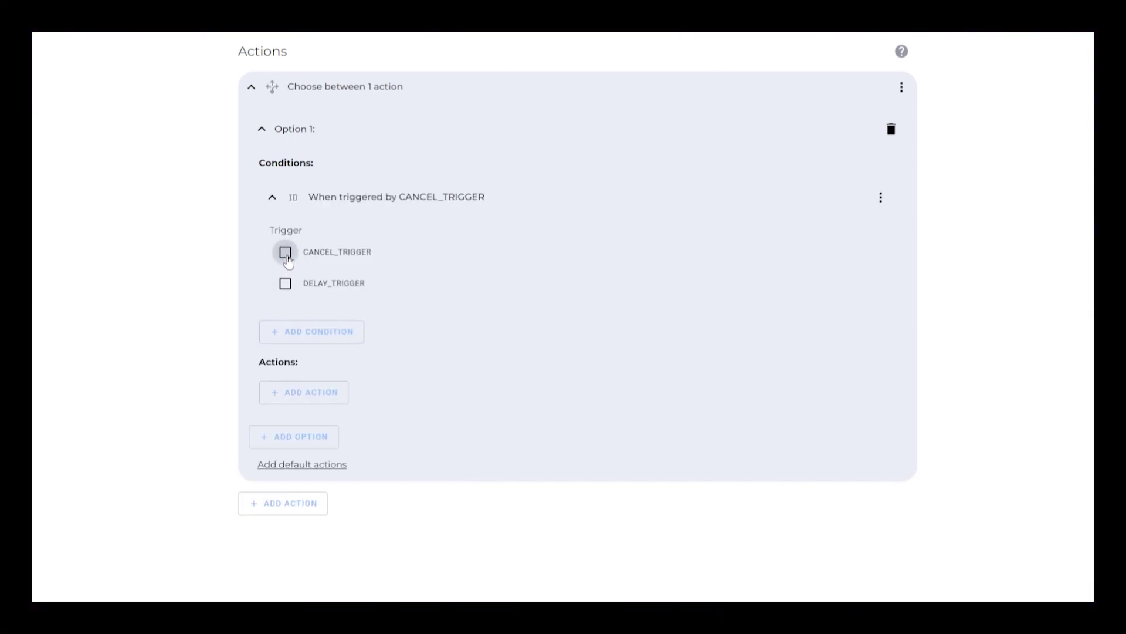
Give Option 1 an Input boolean: Turn on action targeting vacuum_cancel.
click(311, 397)
click(383, 139)
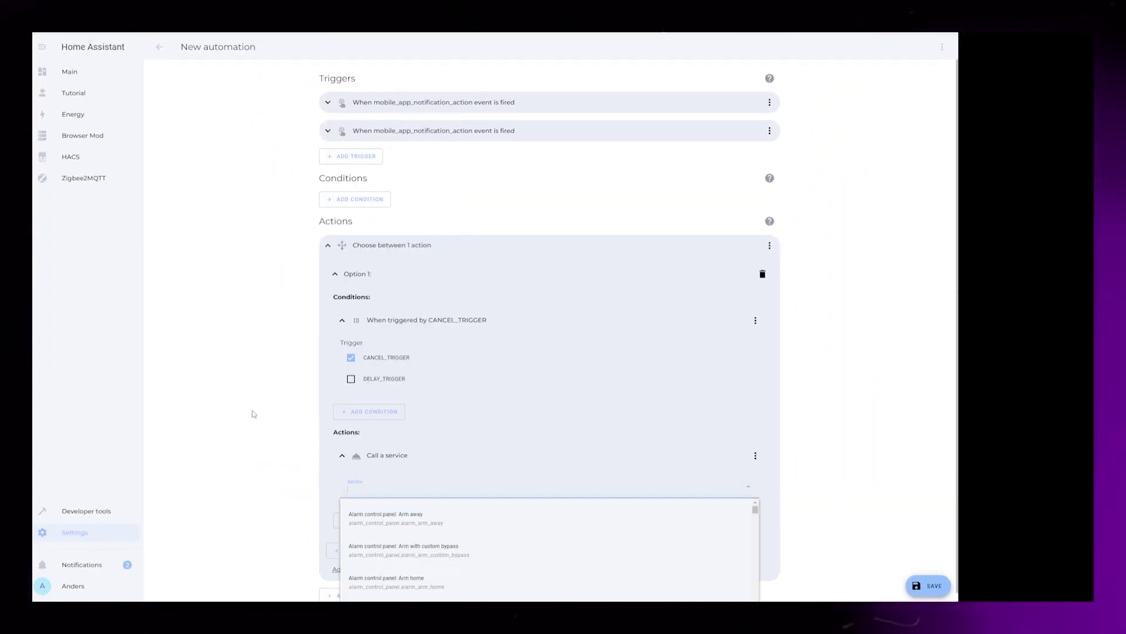
text(input boolean: turn)
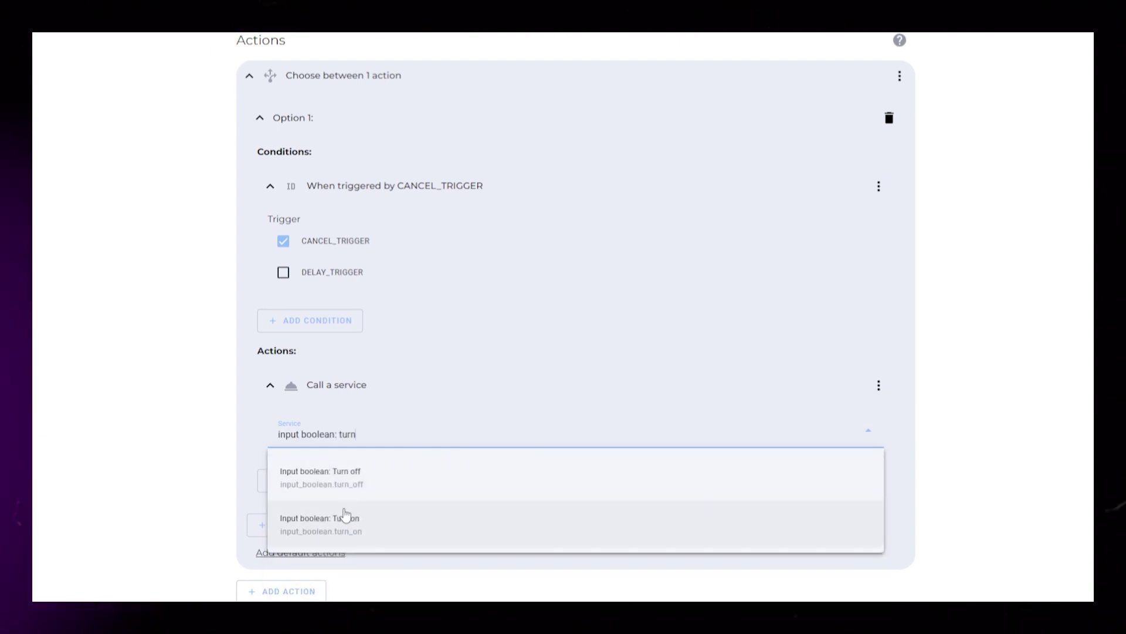
click(345, 515)
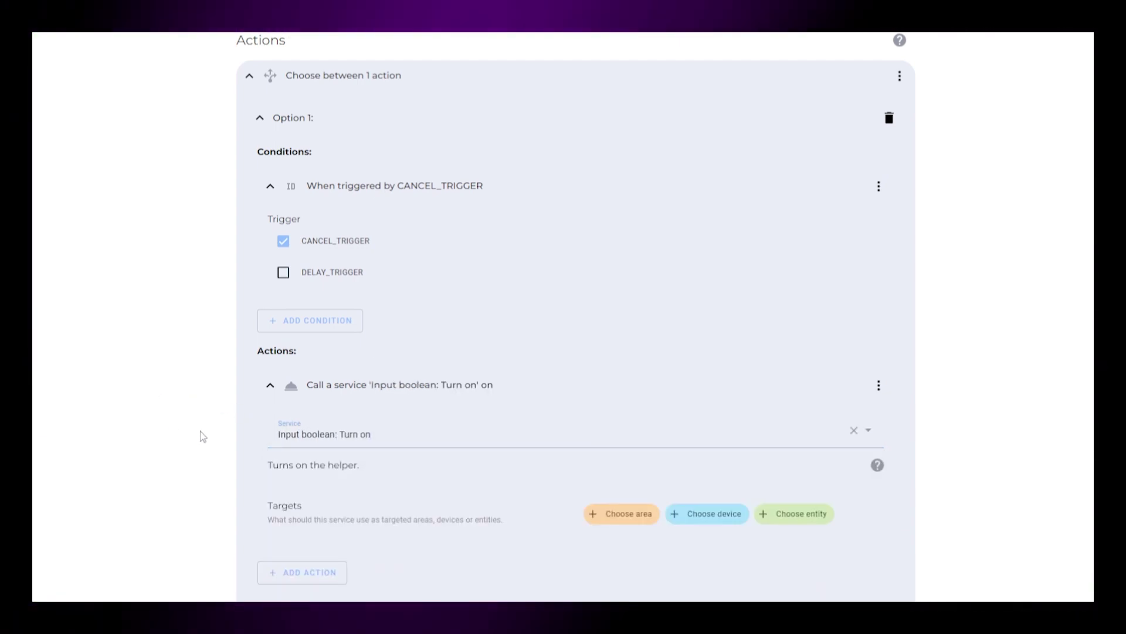
scroll(174, 47, down, 2)
click(799, 407)
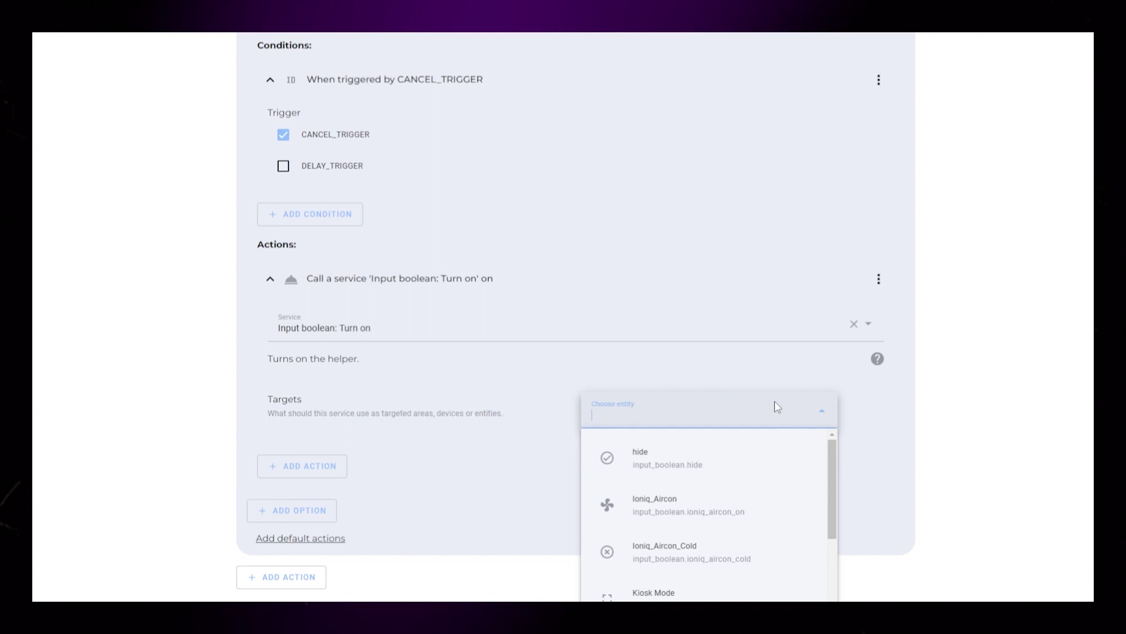
text(vacu)
click(660, 457)
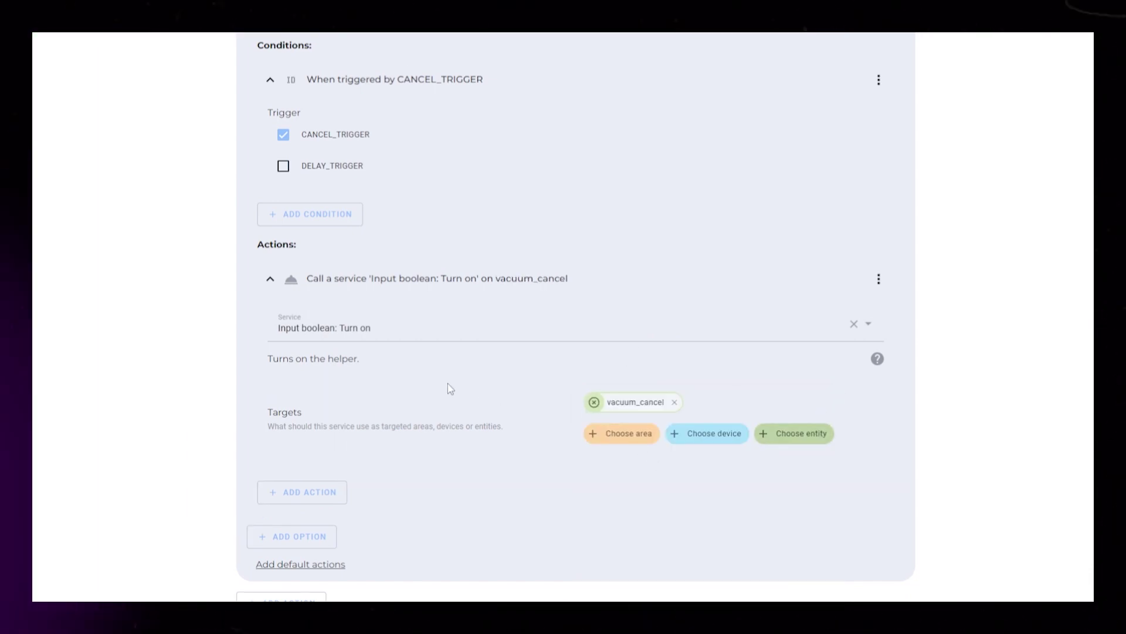
click(270, 278)
click(344, 321)
click(337, 274)
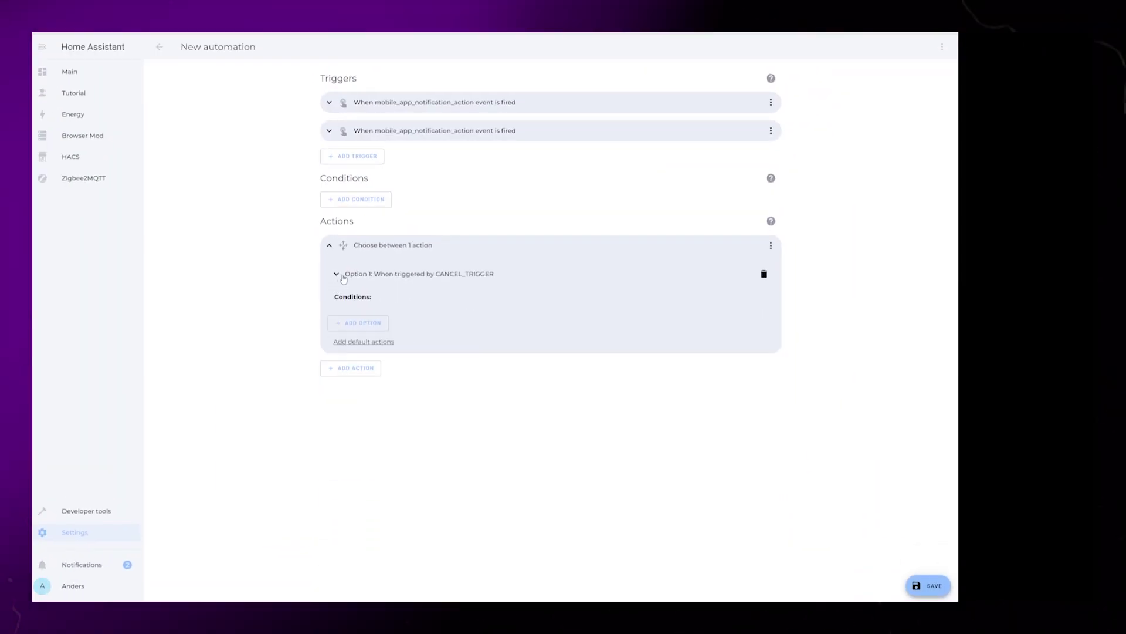
Add Option 2 with a Triggered by condition for DELAY_TRIGGER.
click(361, 298)
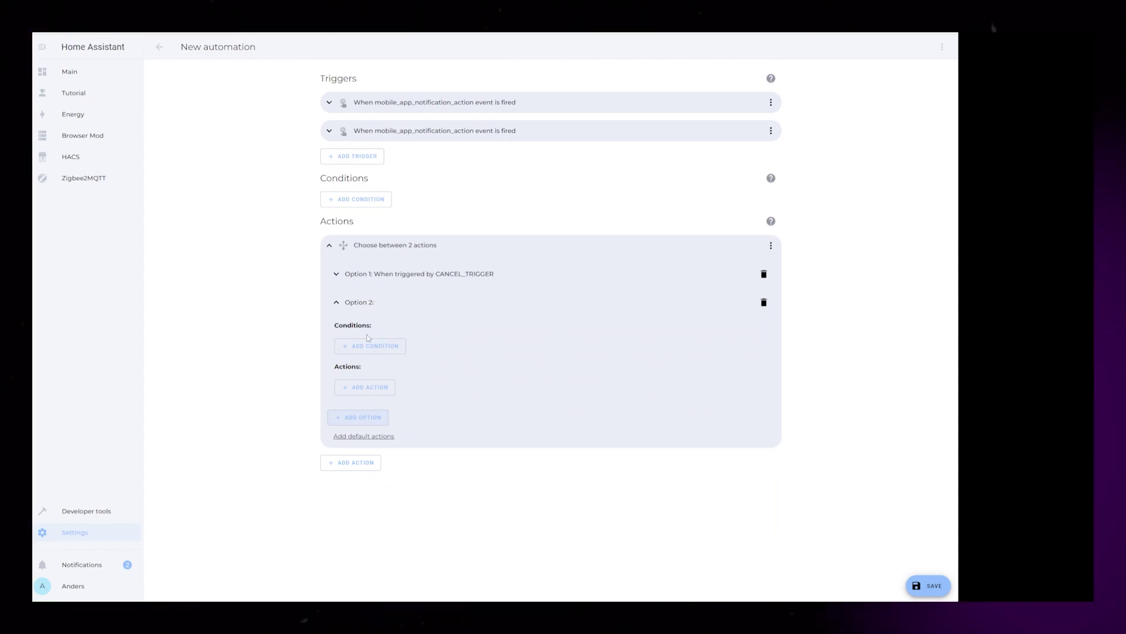
click(329, 273)
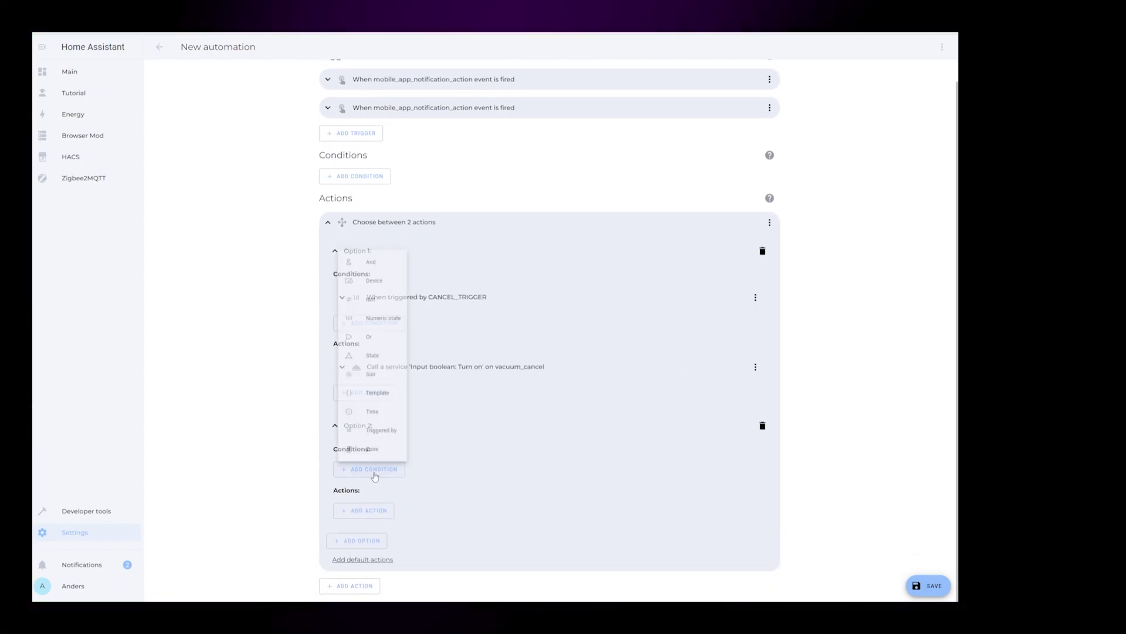
click(378, 430)
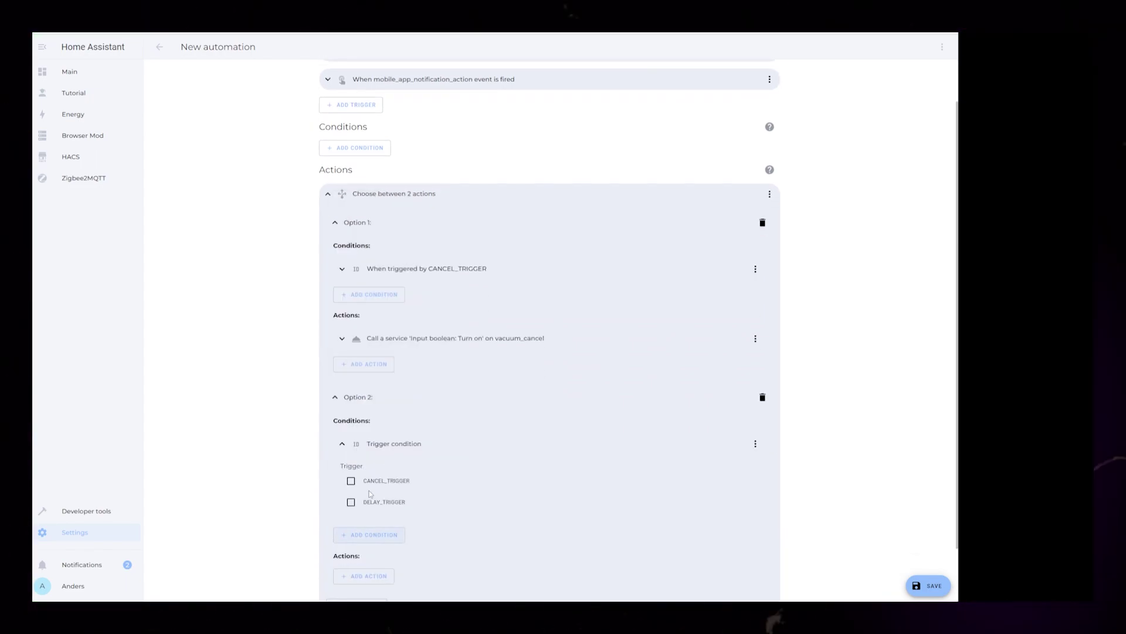
scroll(296, 470, down, 1)
click(367, 506)
Give Option 2 an Input boolean: Turn on action targeting vacuum_delay.
click(377, 192)
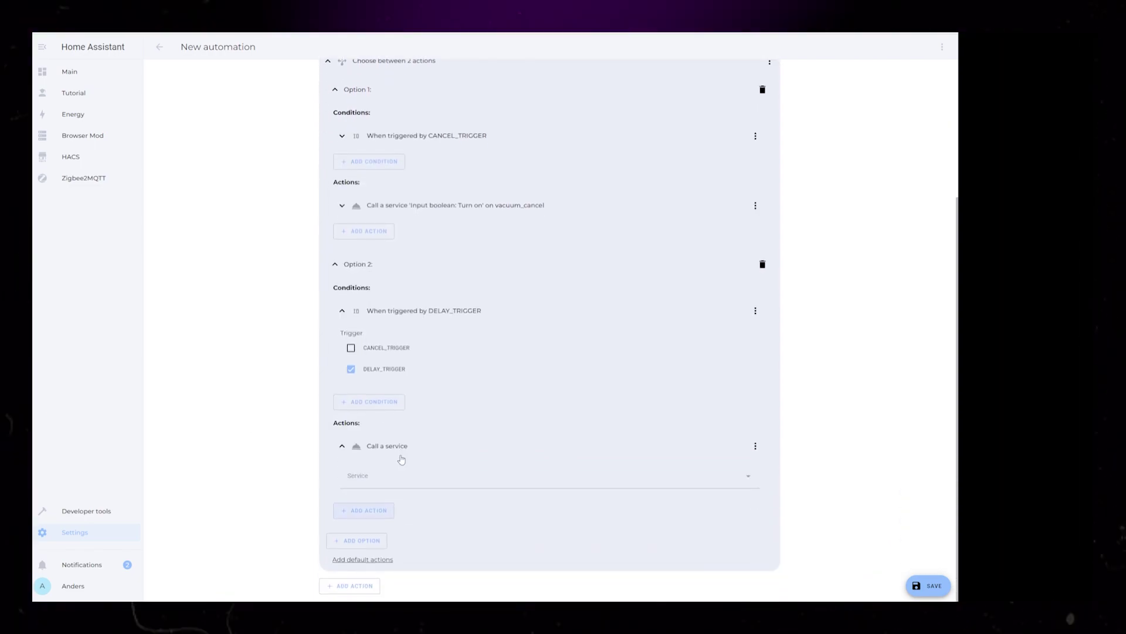
click(392, 476)
text(input boolean: T)
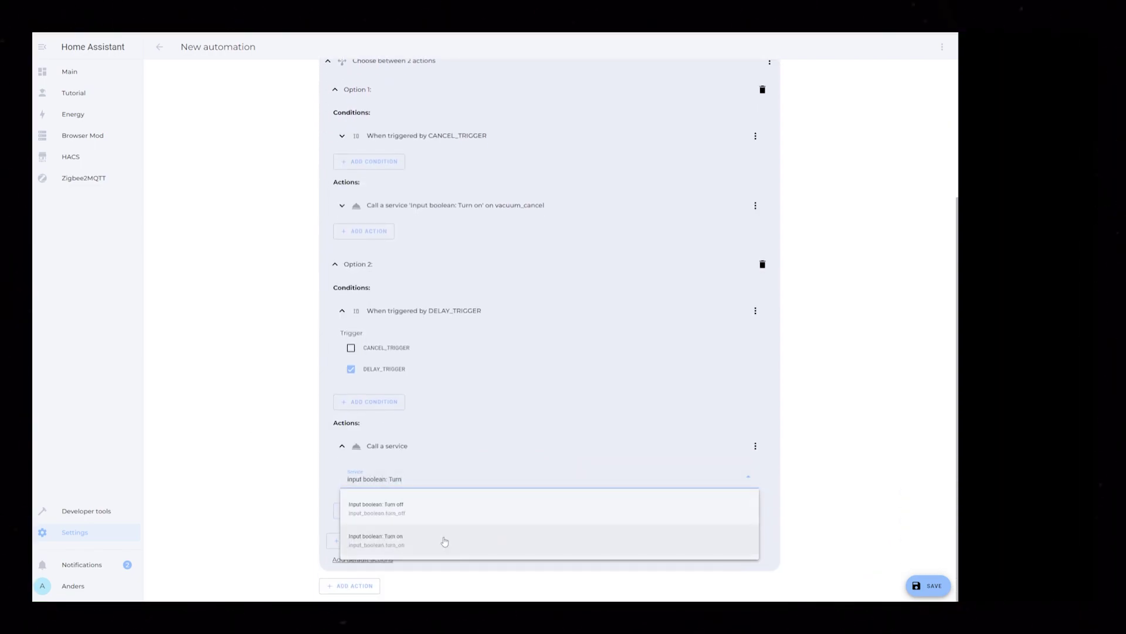
text(urn)
click(445, 541)
scroll(445, 541, down, 1)
click(674, 470)
click(605, 535)
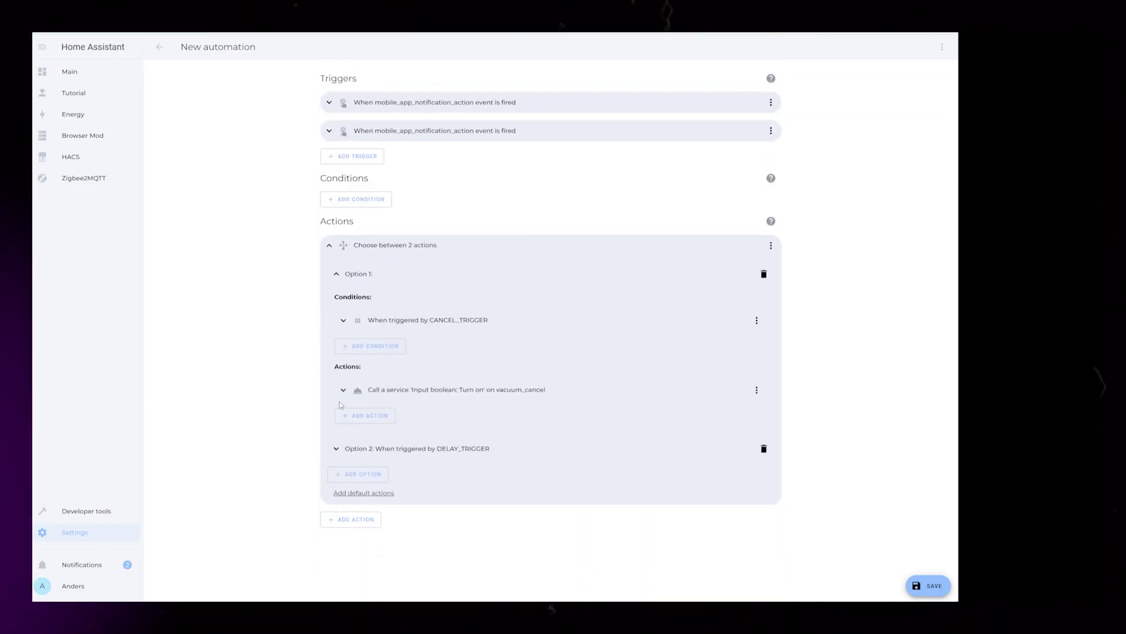
click(336, 449)
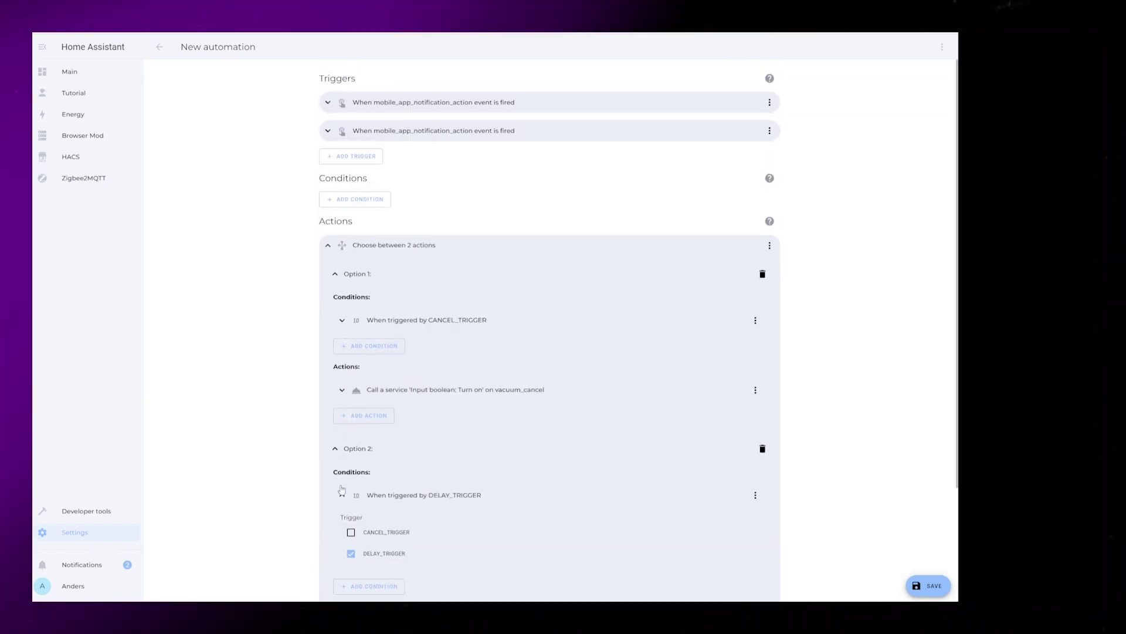
scroll(459, 430, down, 1)
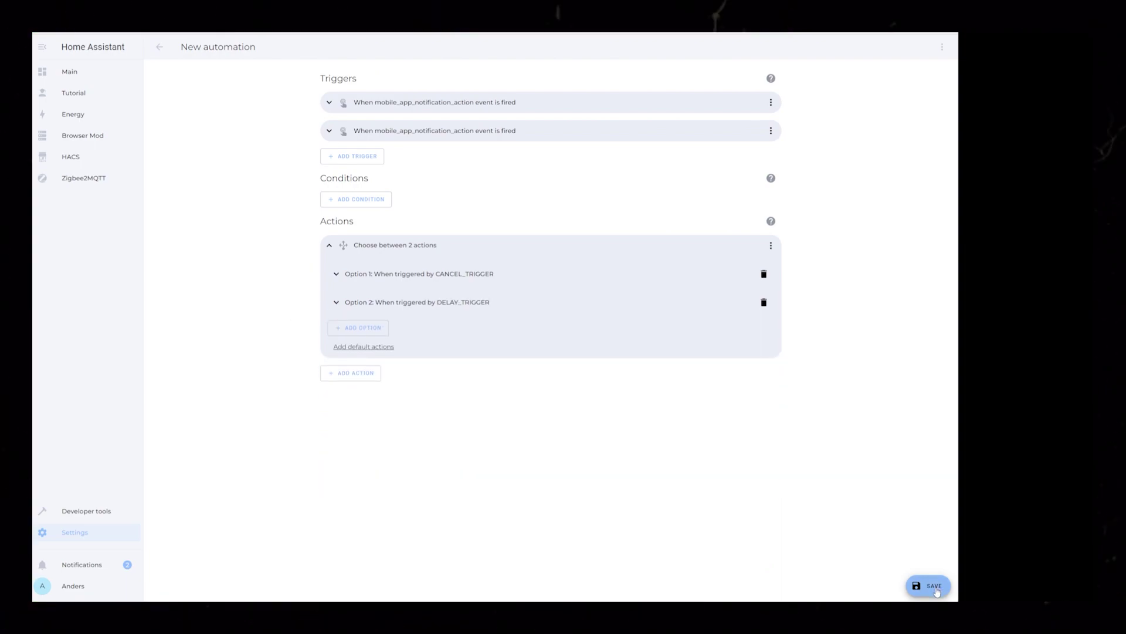
Save the choose automation, then give a new automation a Time trigger at 6:45.
click(928, 586)
text(V)
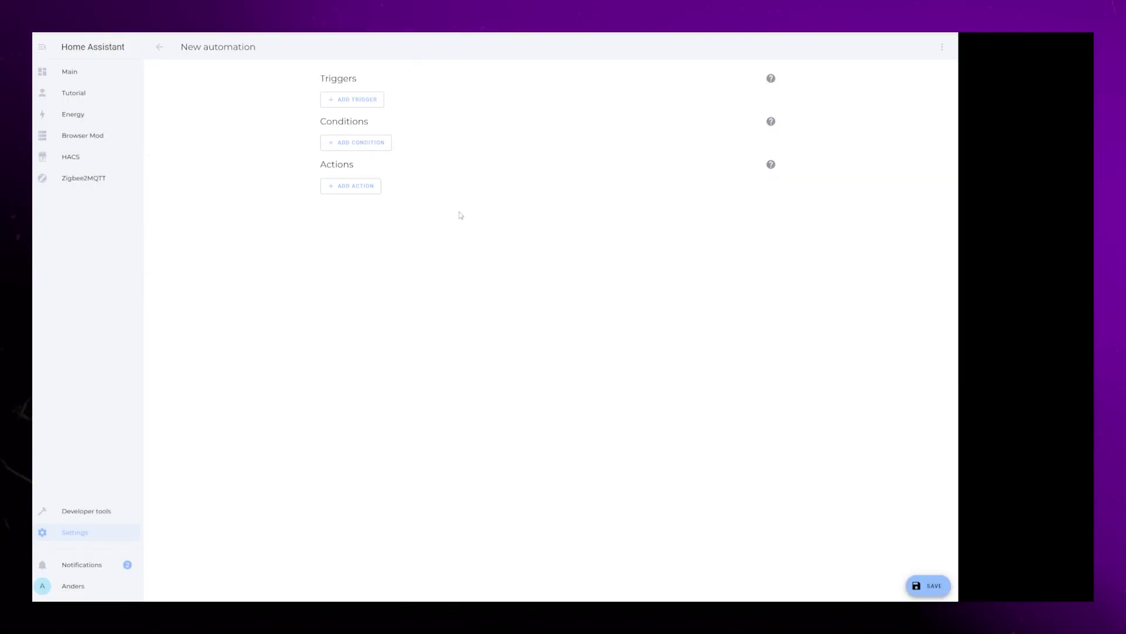
click(361, 101)
click(359, 399)
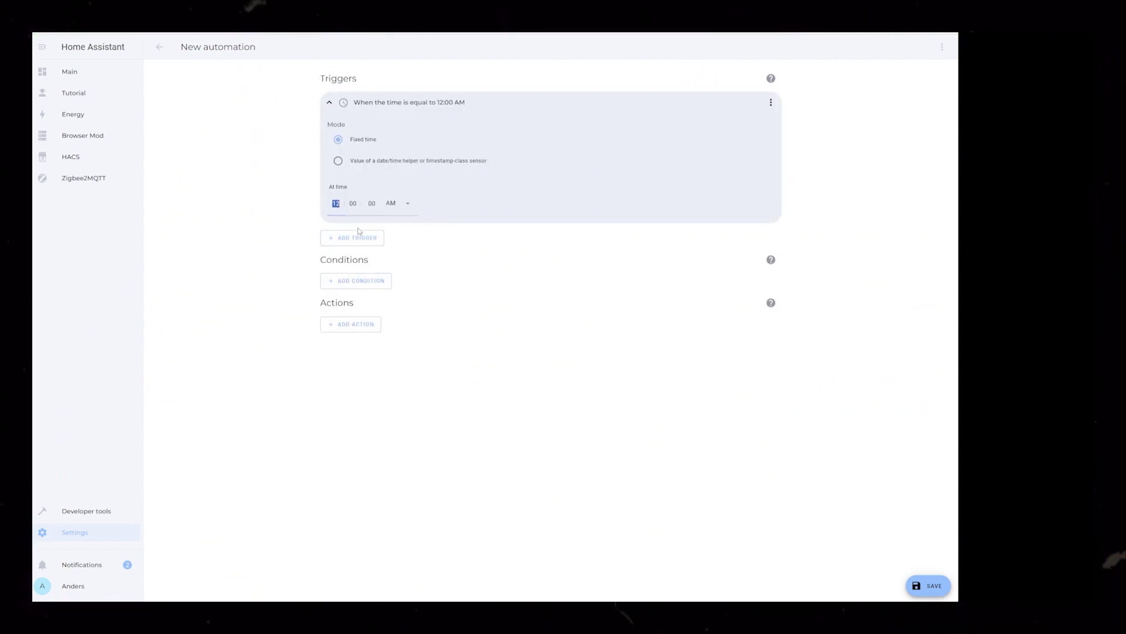
text(6)
key(Tab)
text(45)
key(Tab)
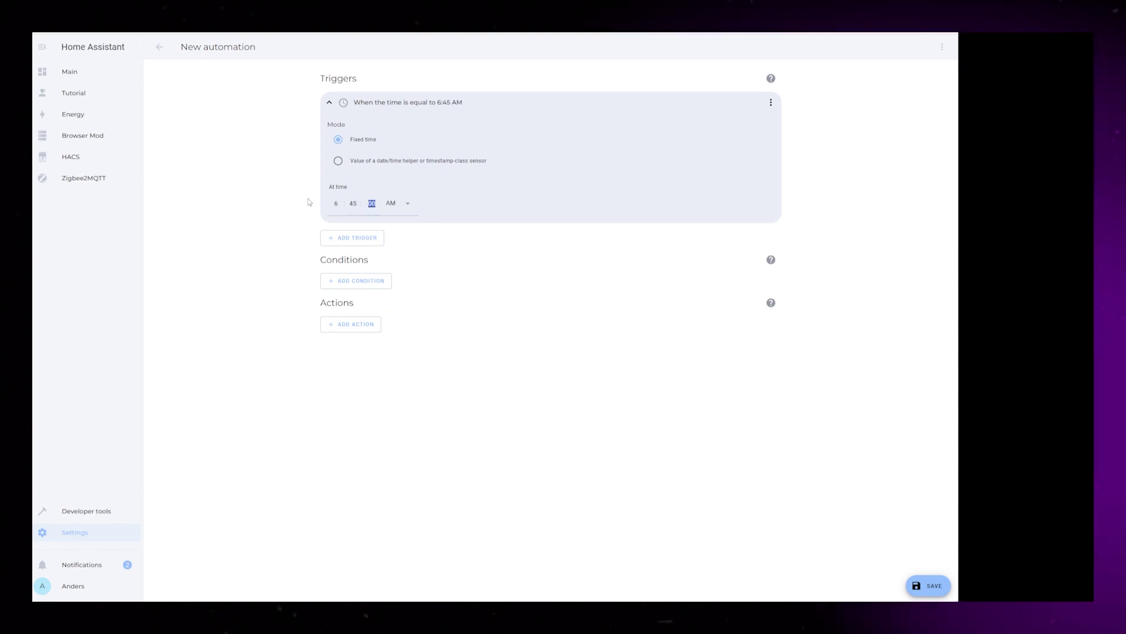
Switch the trigger to PM and add a State condition requiring vacuum_cancel to be Off.
key(p)
click(356, 280)
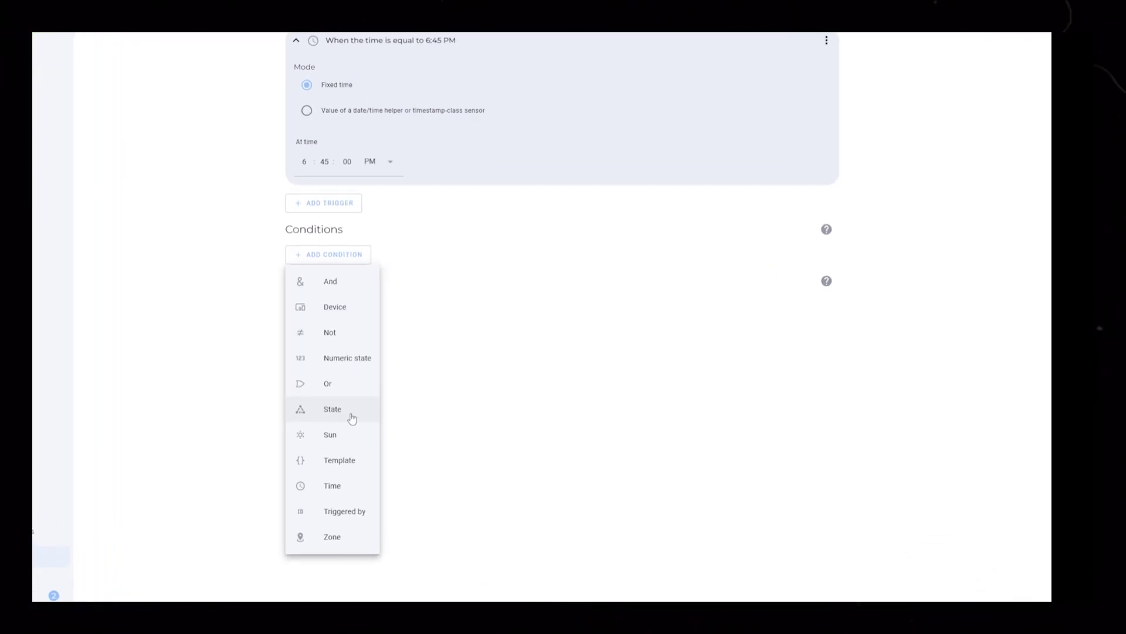
click(352, 418)
click(329, 268)
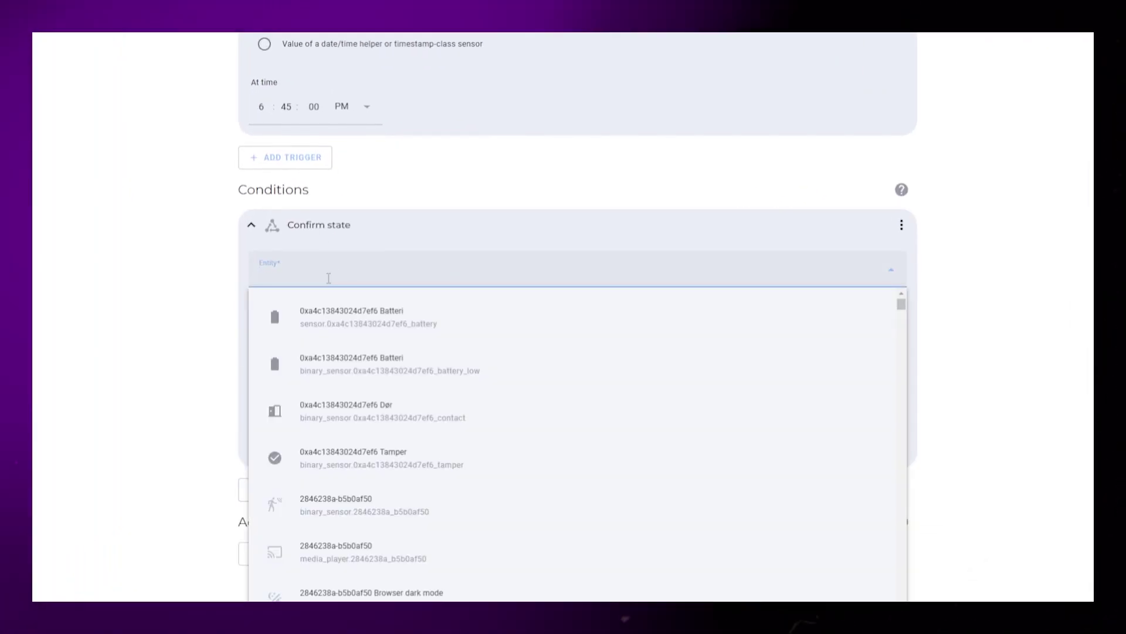
text(vacuum)
click(323, 367)
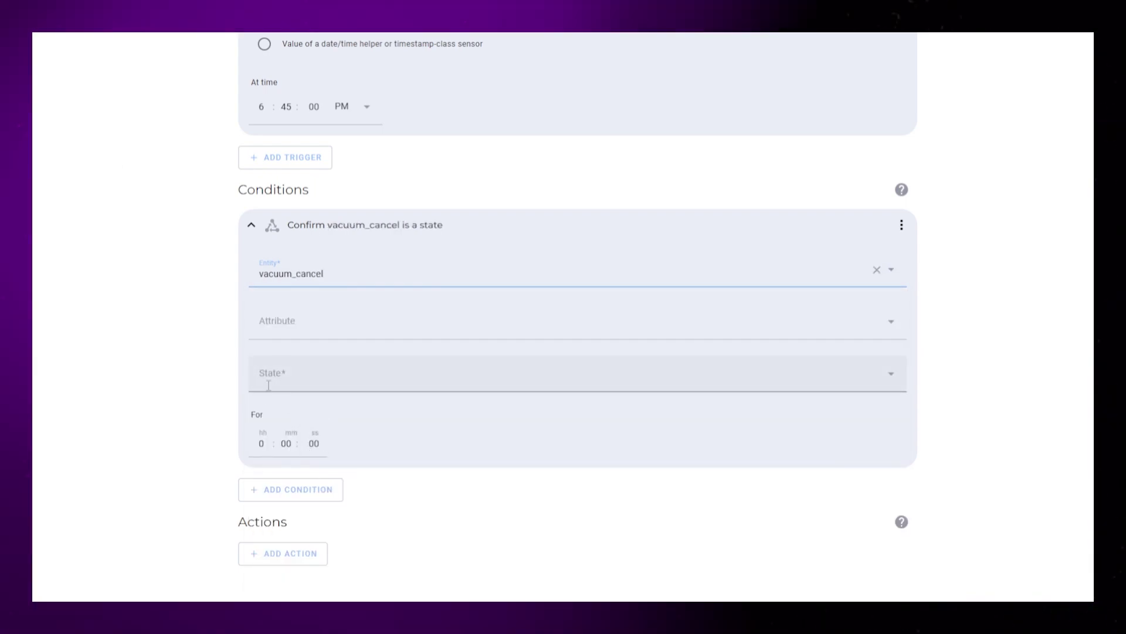
click(329, 384)
click(251, 225)
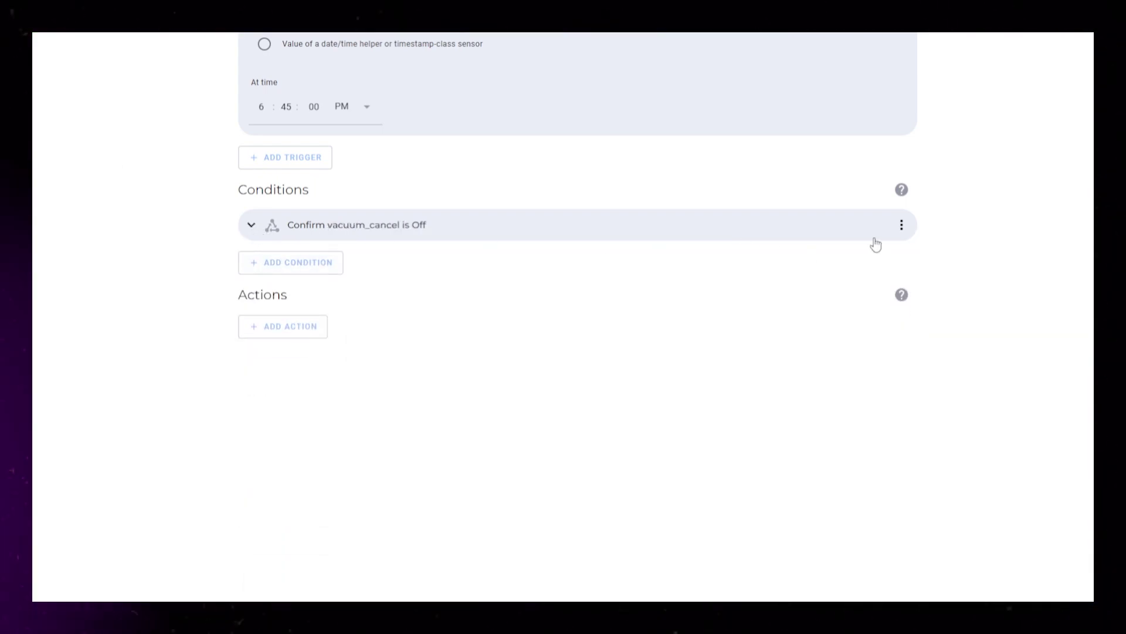
Add a second State condition requiring vacuum_delay to be Off.
click(292, 268)
click(312, 458)
click(297, 312)
text(vacuum_de)
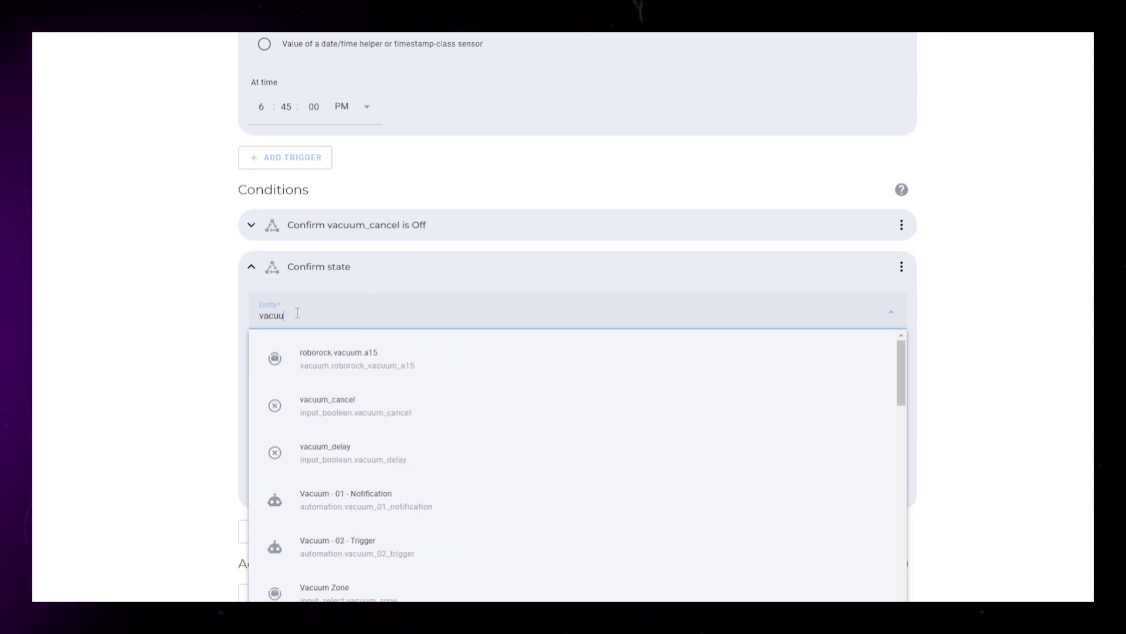
click(325, 357)
click(311, 416)
click(293, 483)
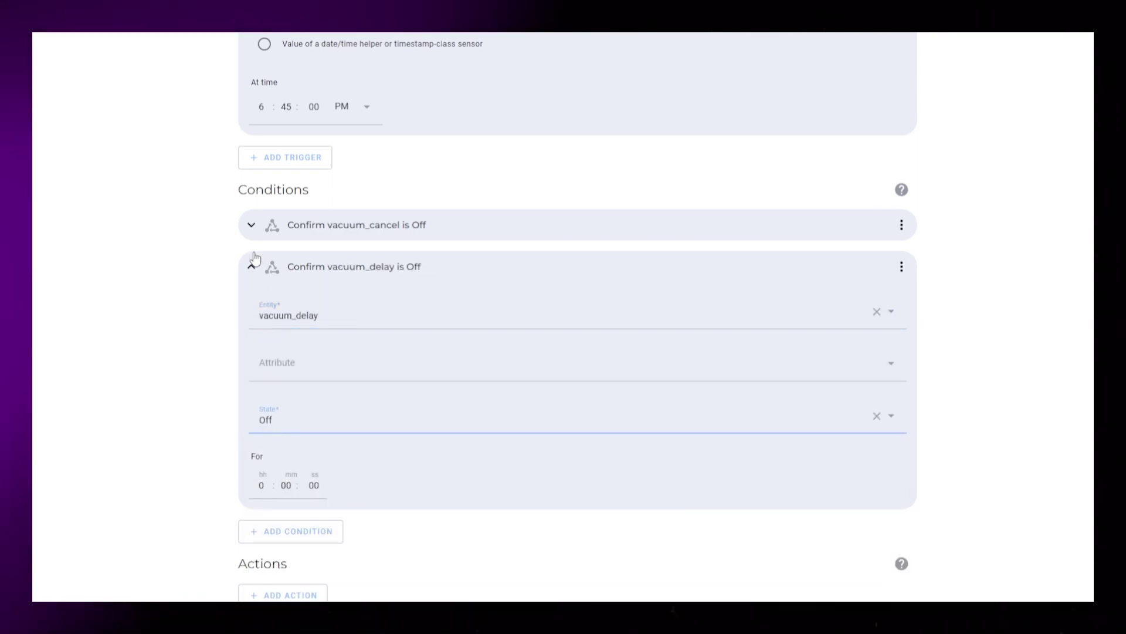
click(251, 266)
Add a service action calling the Støvsug - Spisebord Litt script.
click(309, 364)
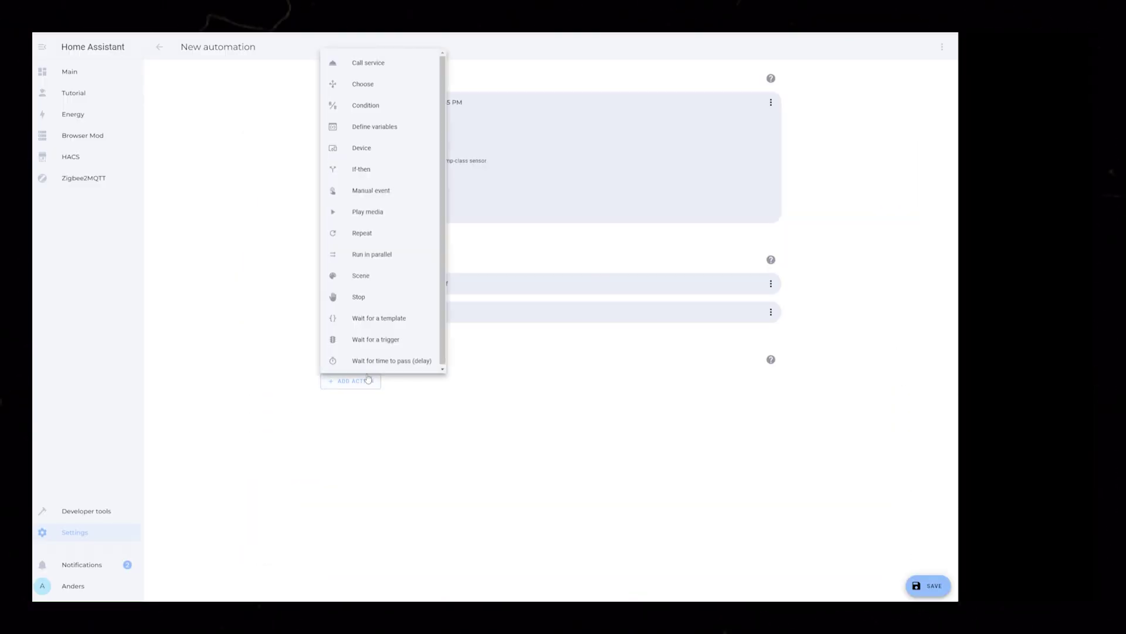
click(359, 63)
click(401, 412)
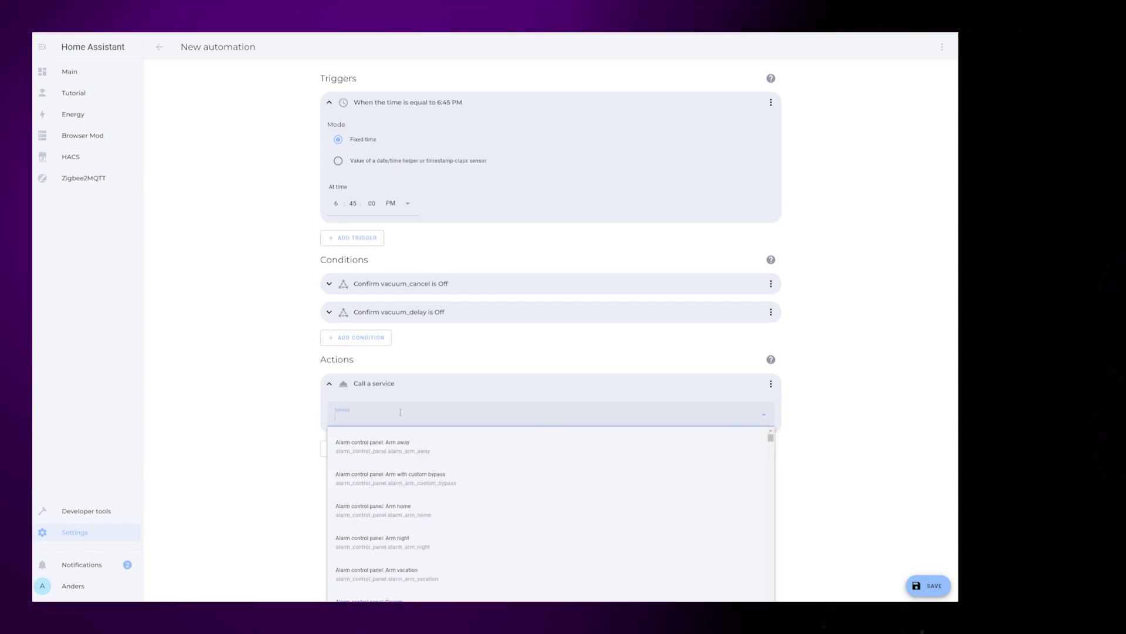
text(spi)
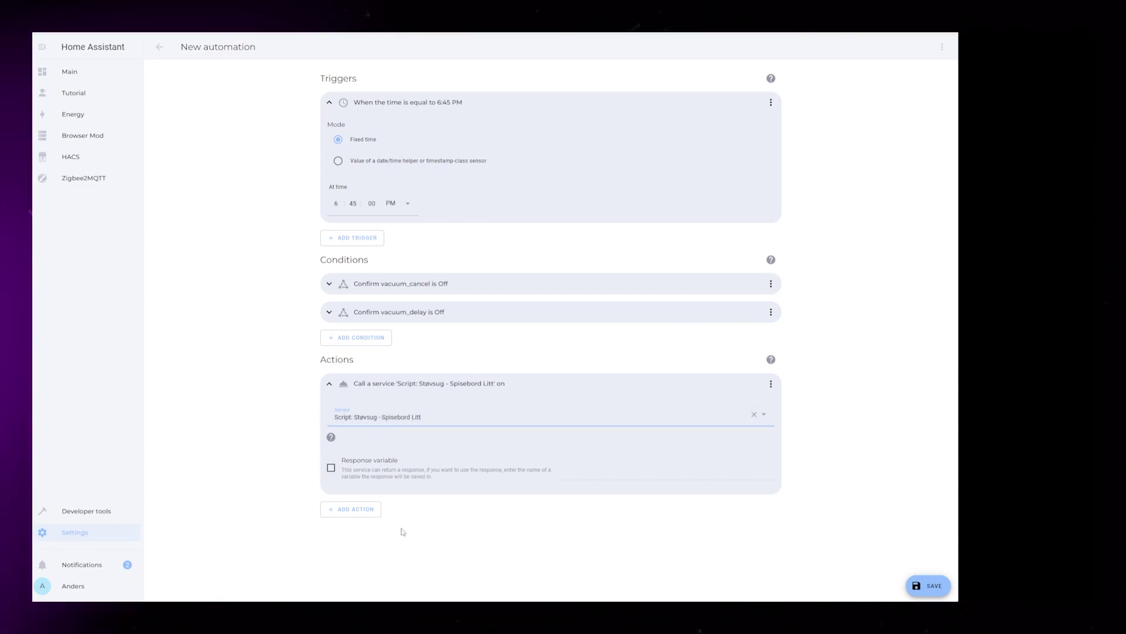
Save the automation under the name 'Vacuum - 03 -Delayed'.
click(929, 585)
key(ctrl+a)
text(Vacuum - 03 -)
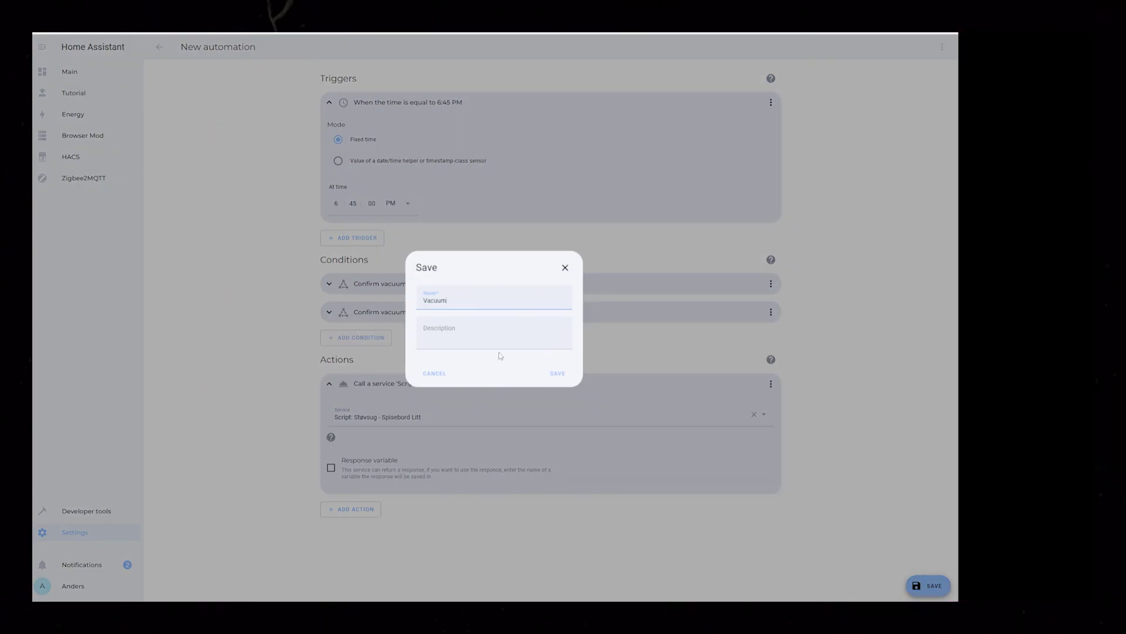
text(Delayed)
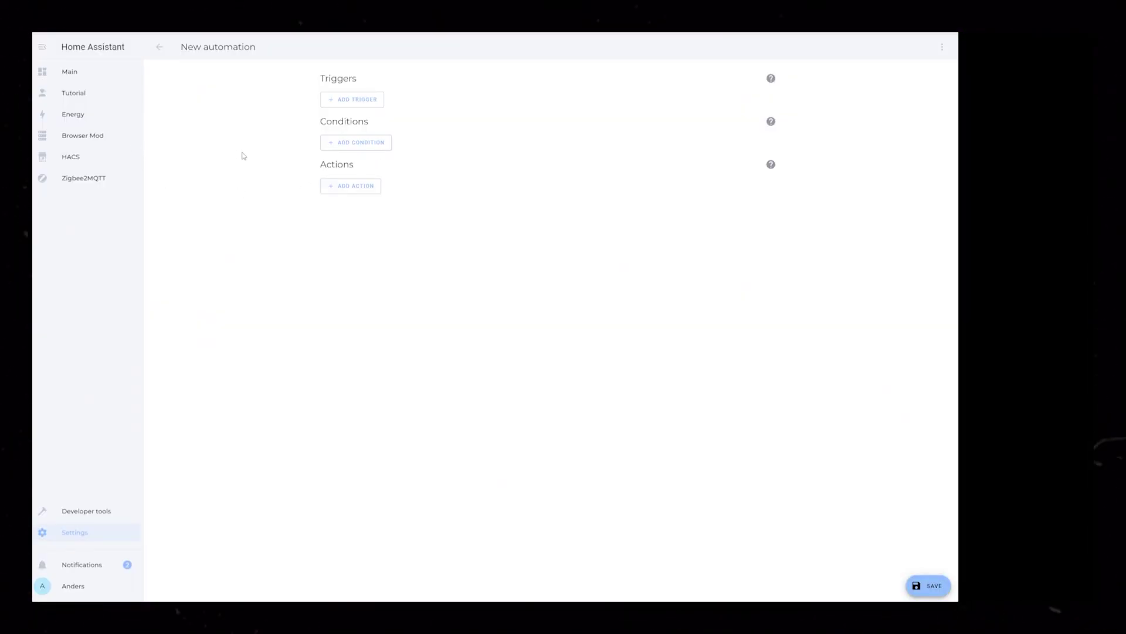
Add a Time trigger set to 7:15 PM.
click(357, 101)
click(375, 397)
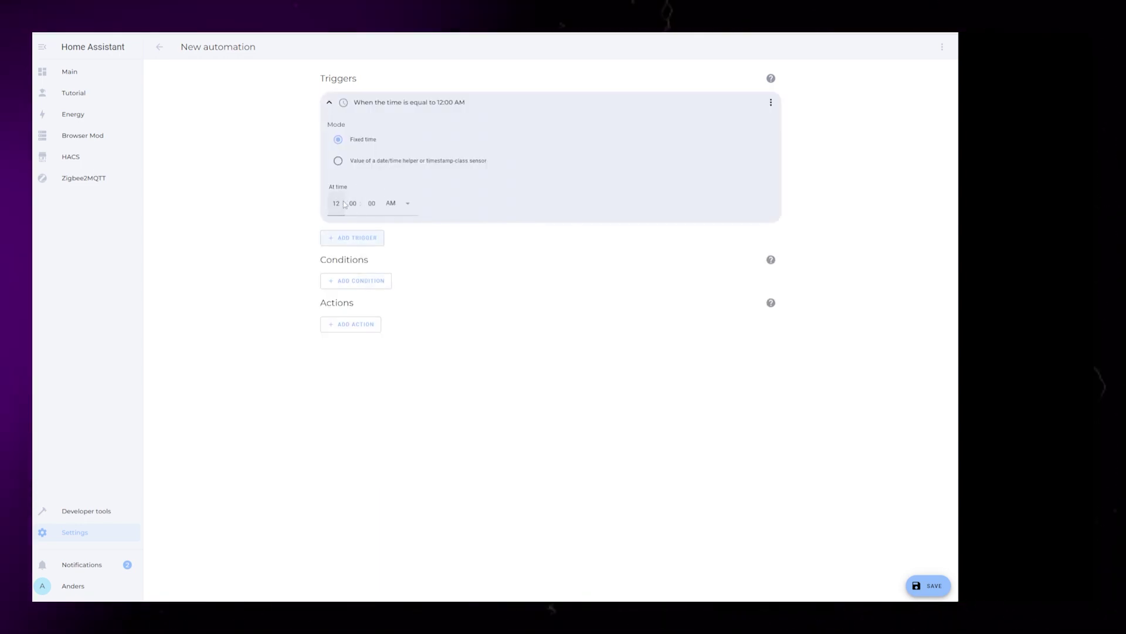
text(15)
key(Tab)
key(p)
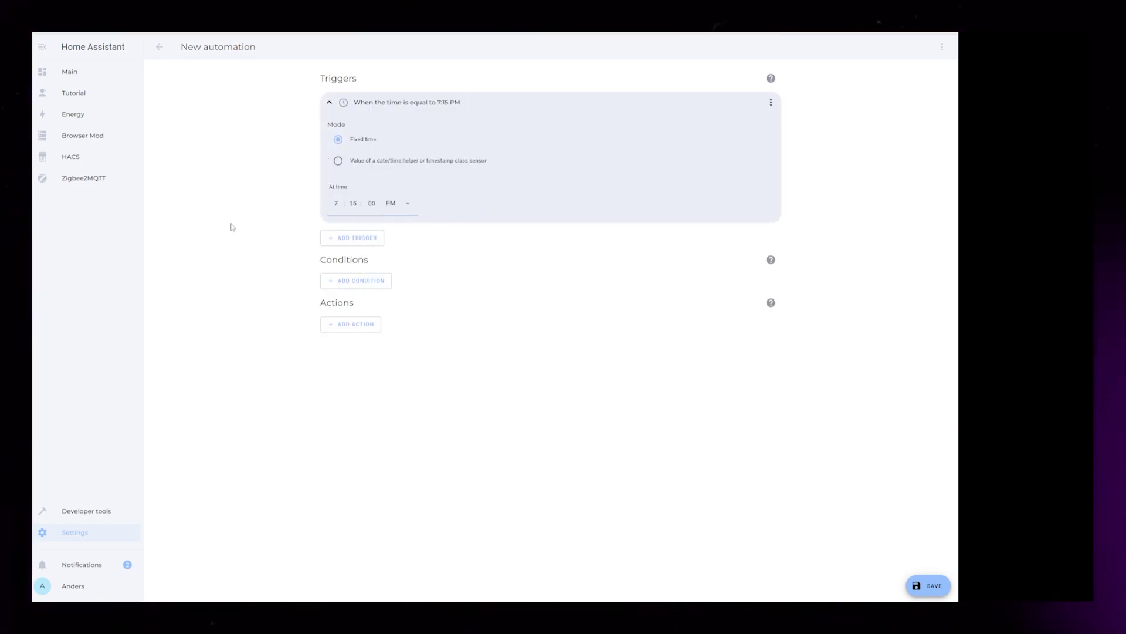
click(329, 104)
Add a State condition requiring vacuum_cancel to be Off.
click(353, 170)
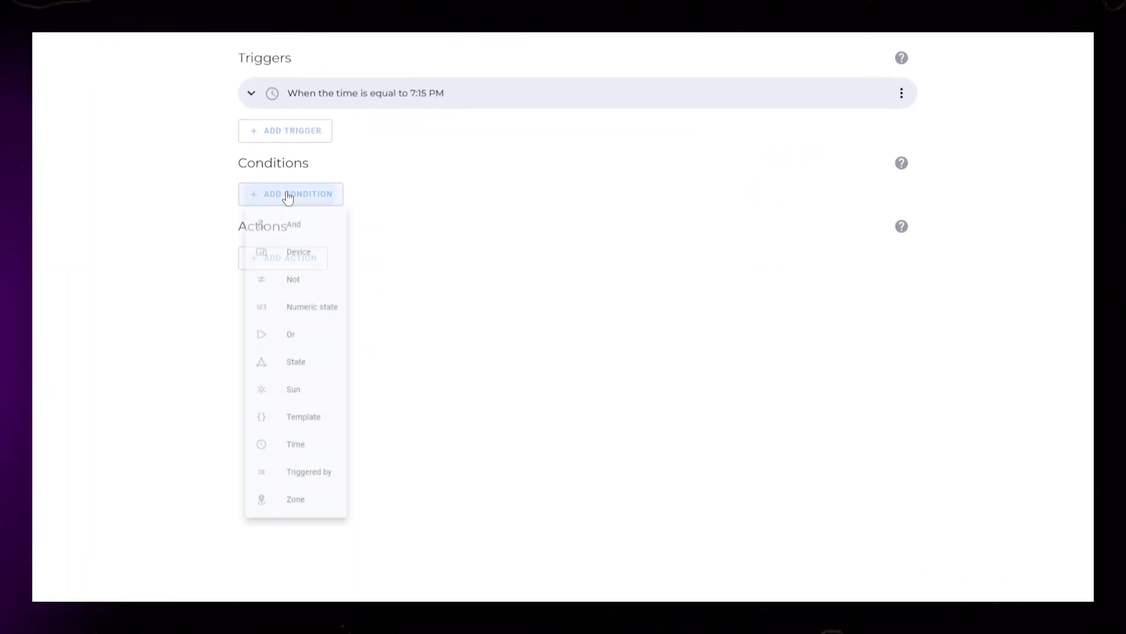
click(371, 303)
click(374, 205)
text(v)
click(327, 337)
click(352, 348)
click(305, 382)
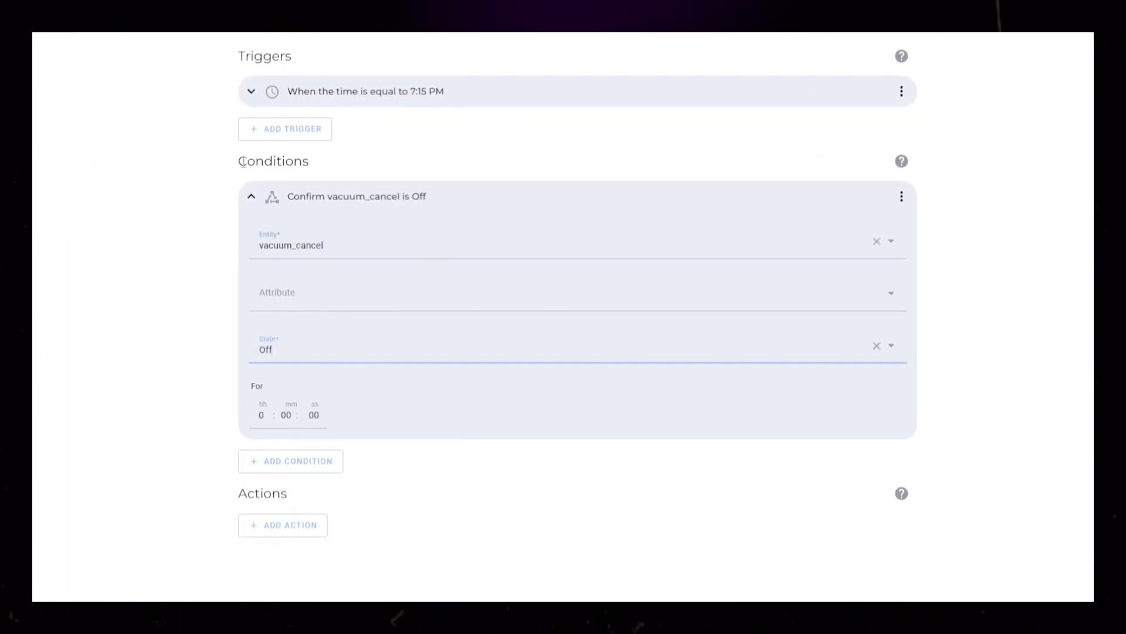
click(251, 198)
Add a second State condition requiring vacuum_delay On, then add a Call service action.
click(294, 235)
click(299, 426)
click(330, 286)
text(vacuum)
click(325, 420)
click(314, 389)
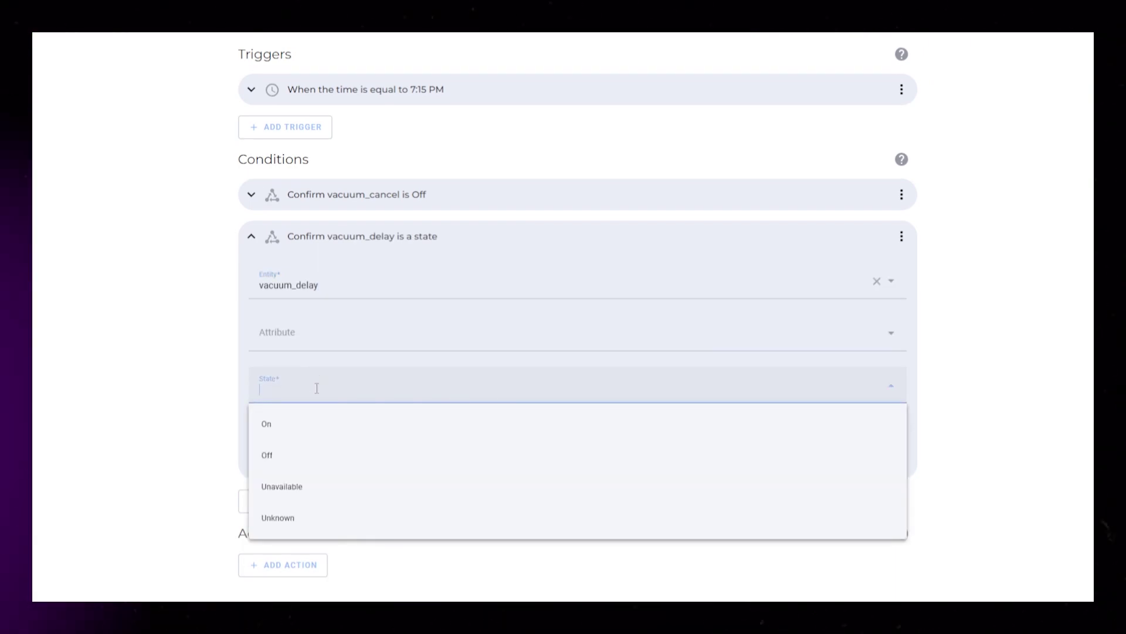
text(on)
click(263, 423)
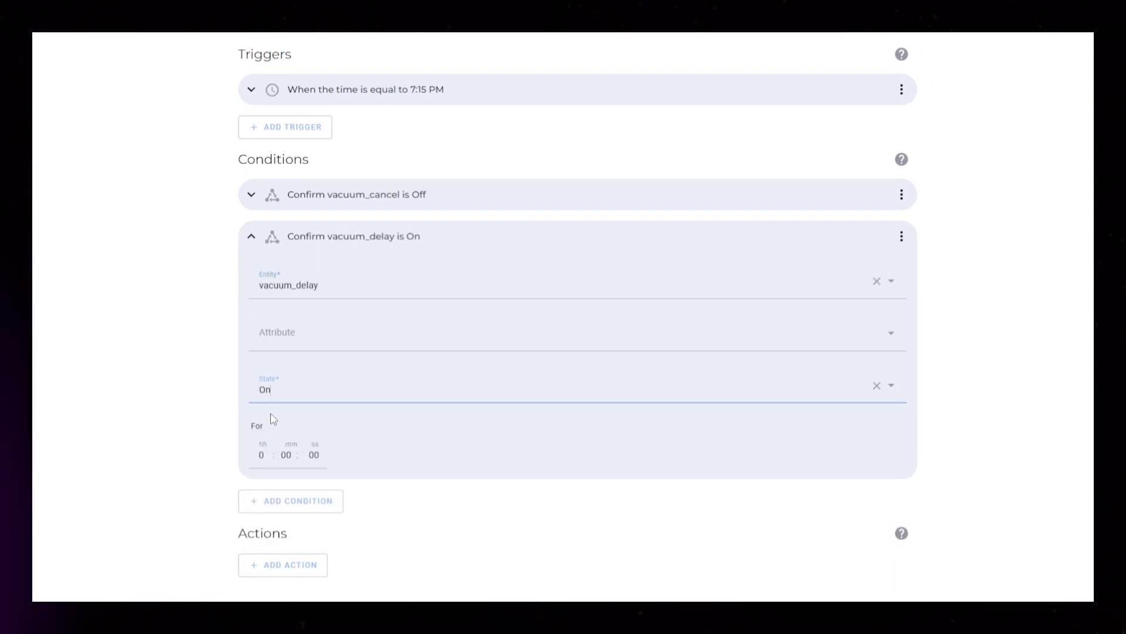
click(264, 238)
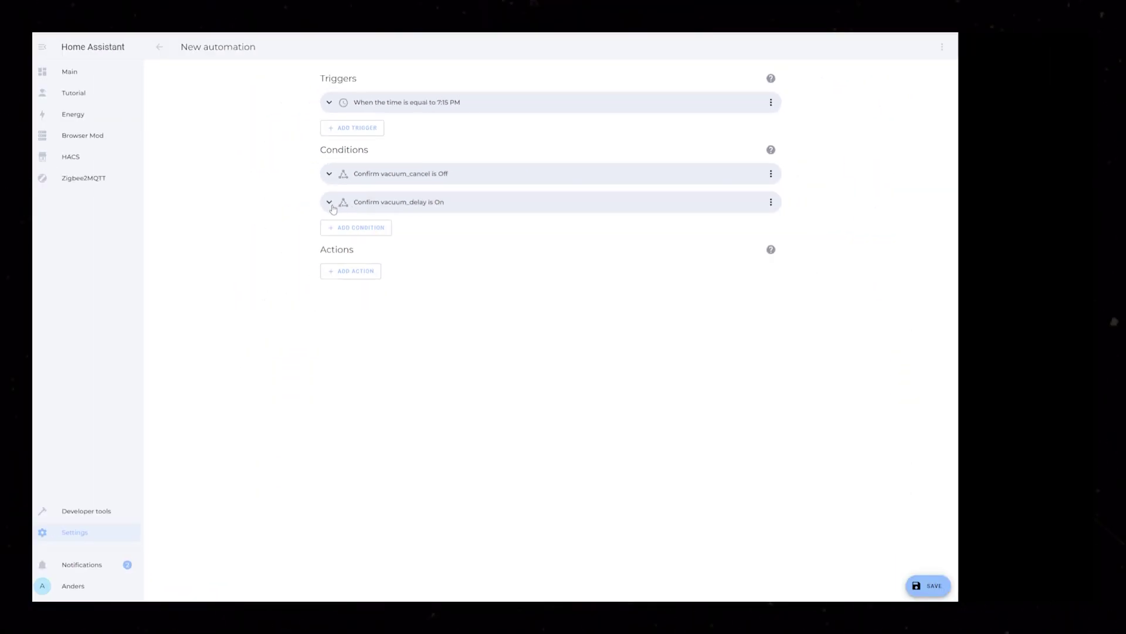
click(352, 269)
click(402, 297)
Choose the Støvsug - Spisebord Litt script and save the 7:15 PM automation with a Vacuum name.
text(spise)
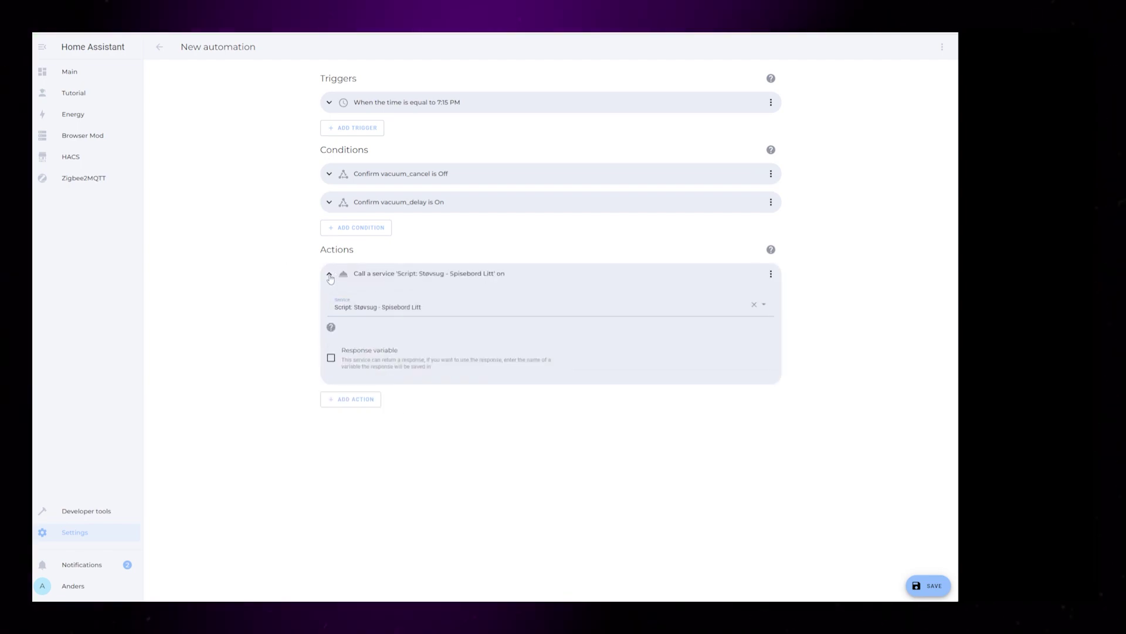
click(425, 273)
key(ctrl+s)
text(Vacuum)
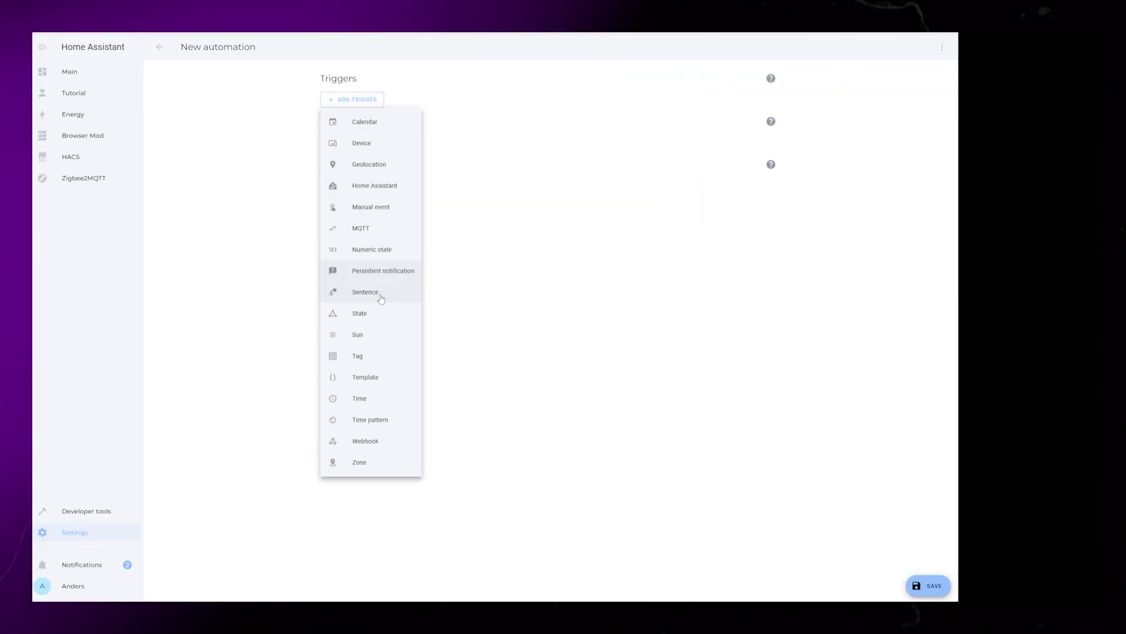
In a new automation, add an 11:59 PM Time trigger and an Input boolean: Turn off action.
click(390, 400)
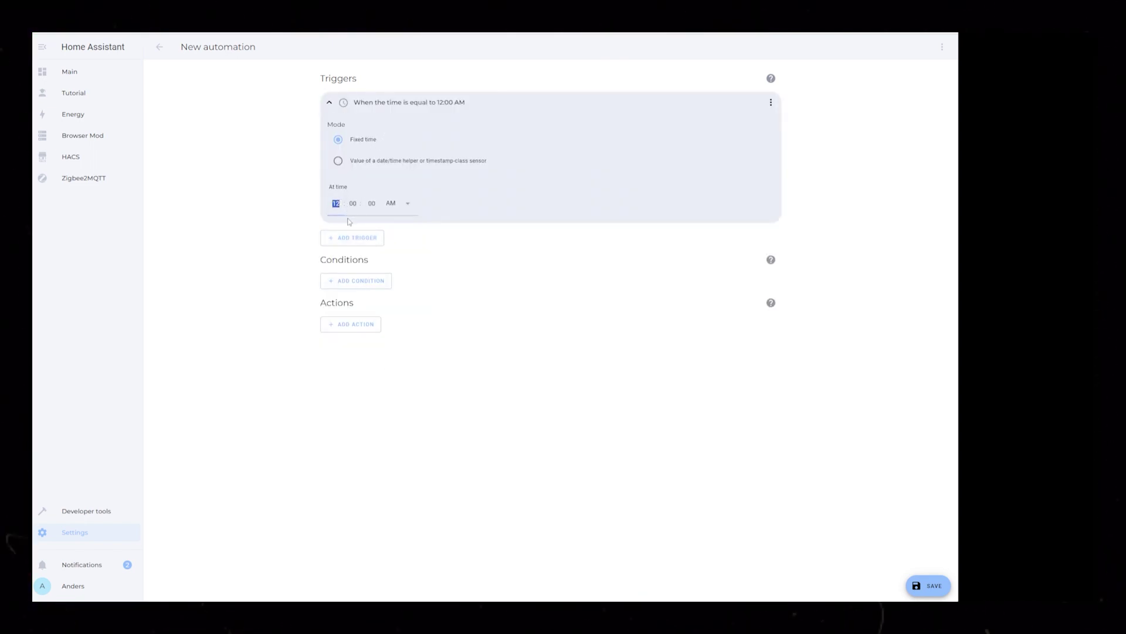
text(11)
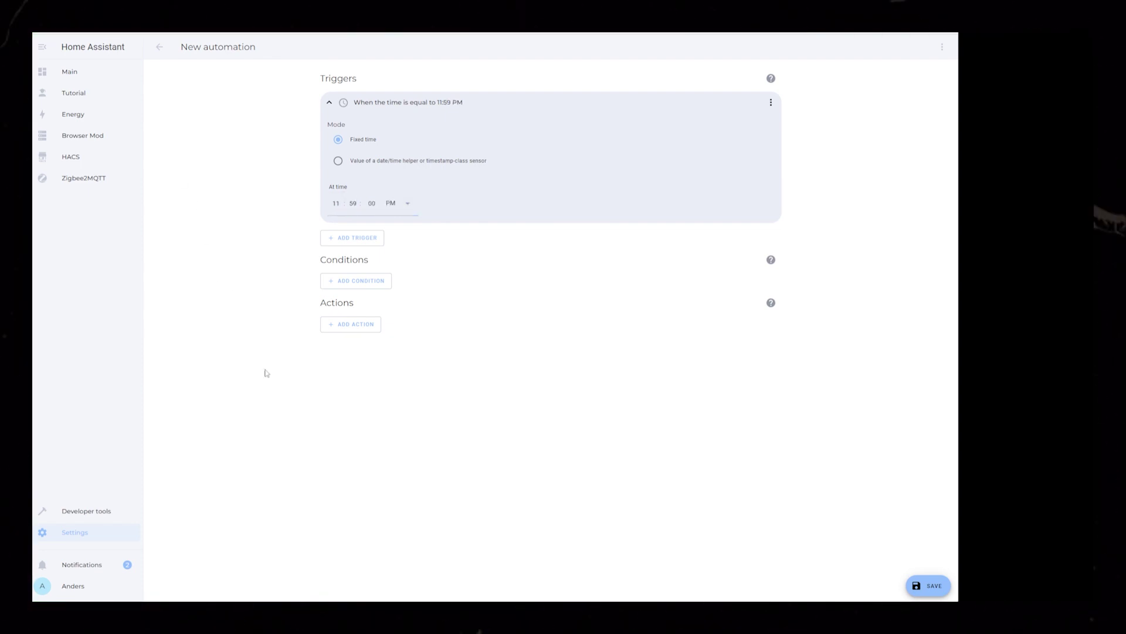
click(373, 66)
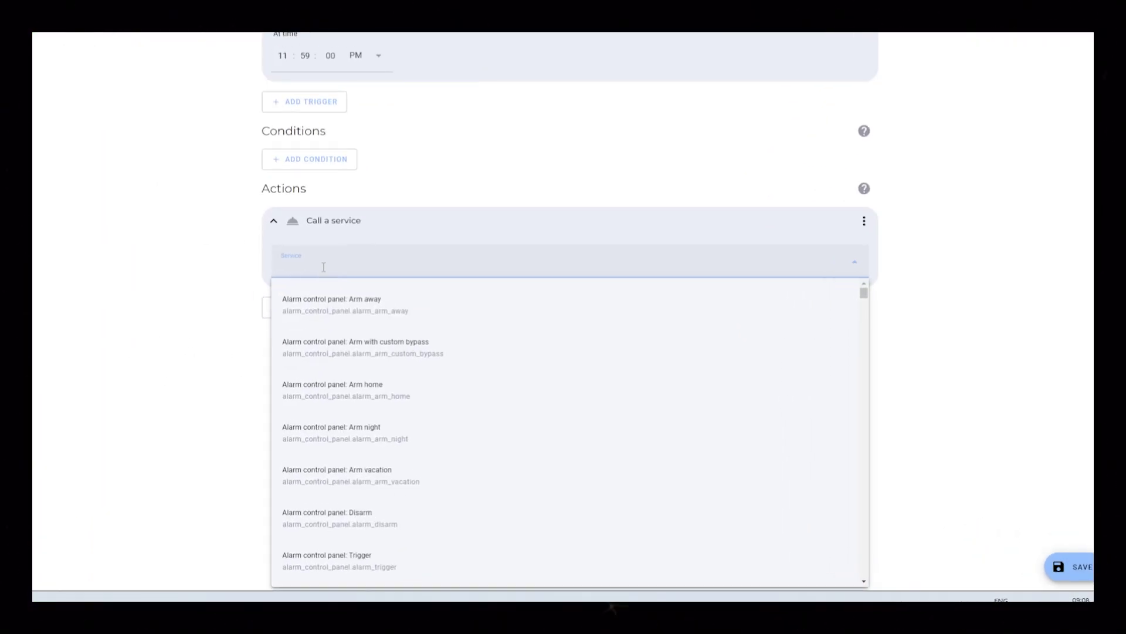
text(inp)
click(327, 354)
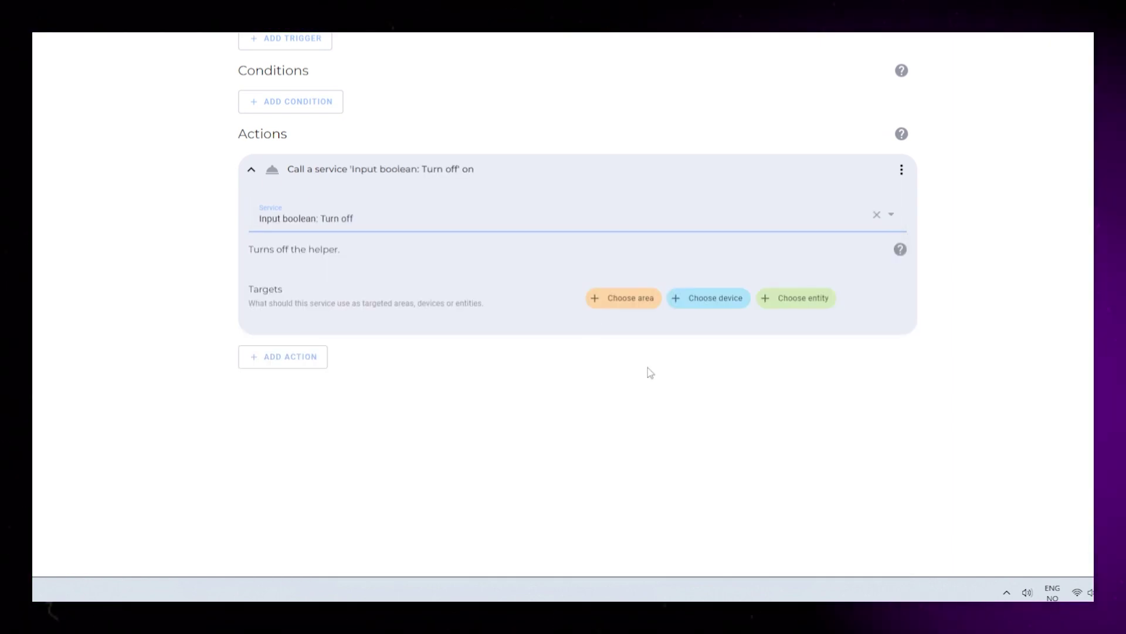
Target both vacuum_cancel and vacuum_delay with the turn-off action.
click(816, 305)
text(vac)
click(693, 350)
click(792, 322)
text(vacuu)
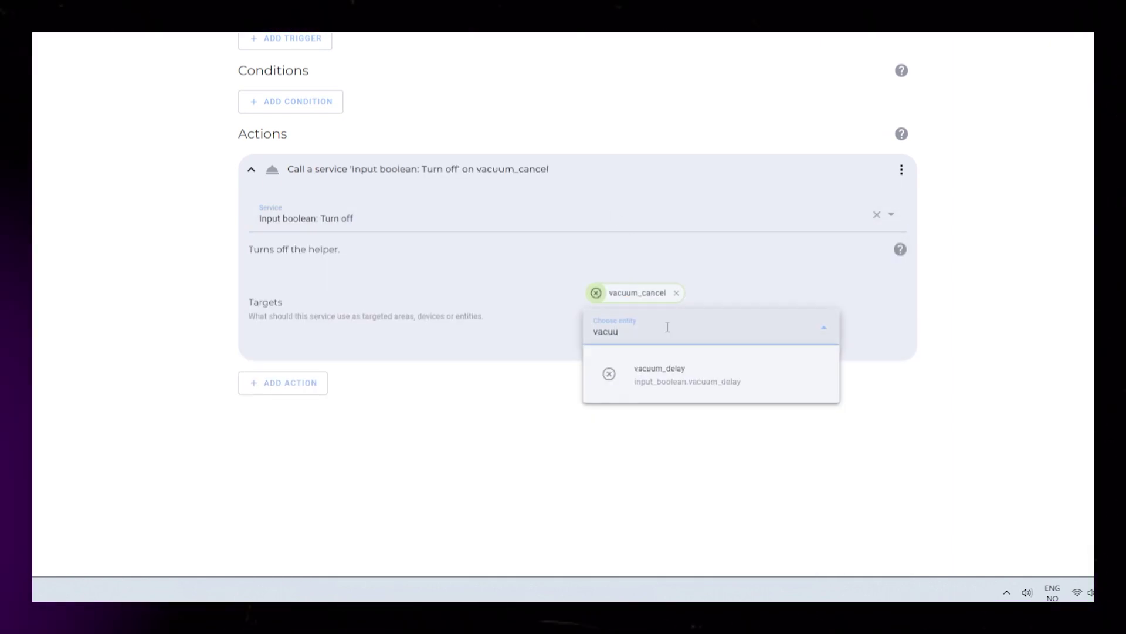
click(757, 380)
Save the reset automation, replacing the default name with 'Vacuum - 05 - Res'.
key(ctrl+s)
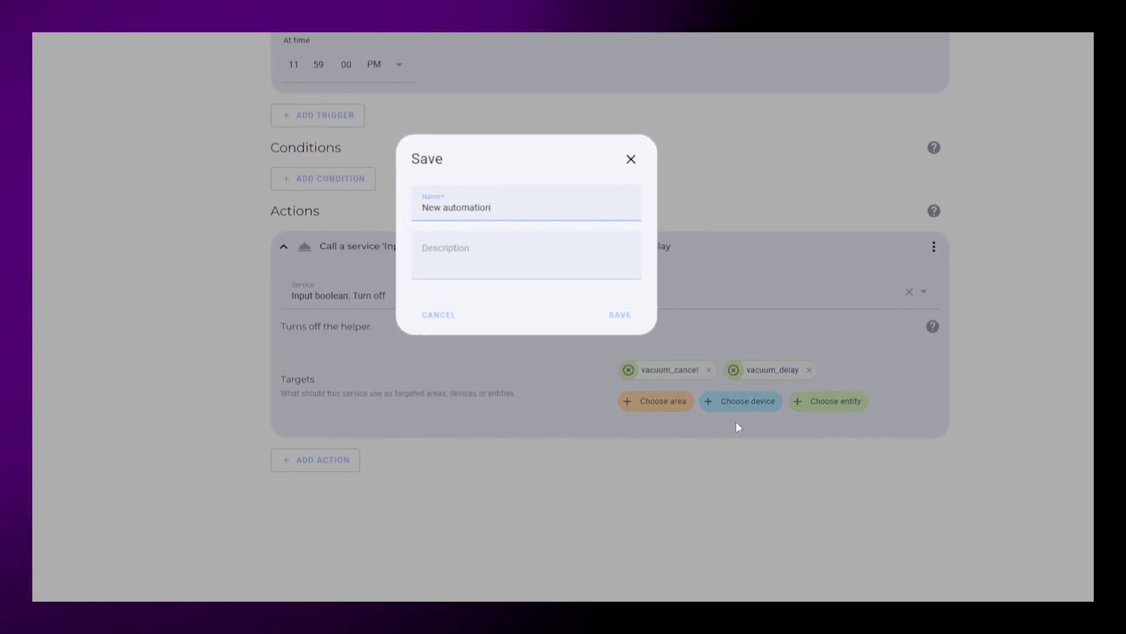
triple_click(392, 127)
text(Vacuum - 0)
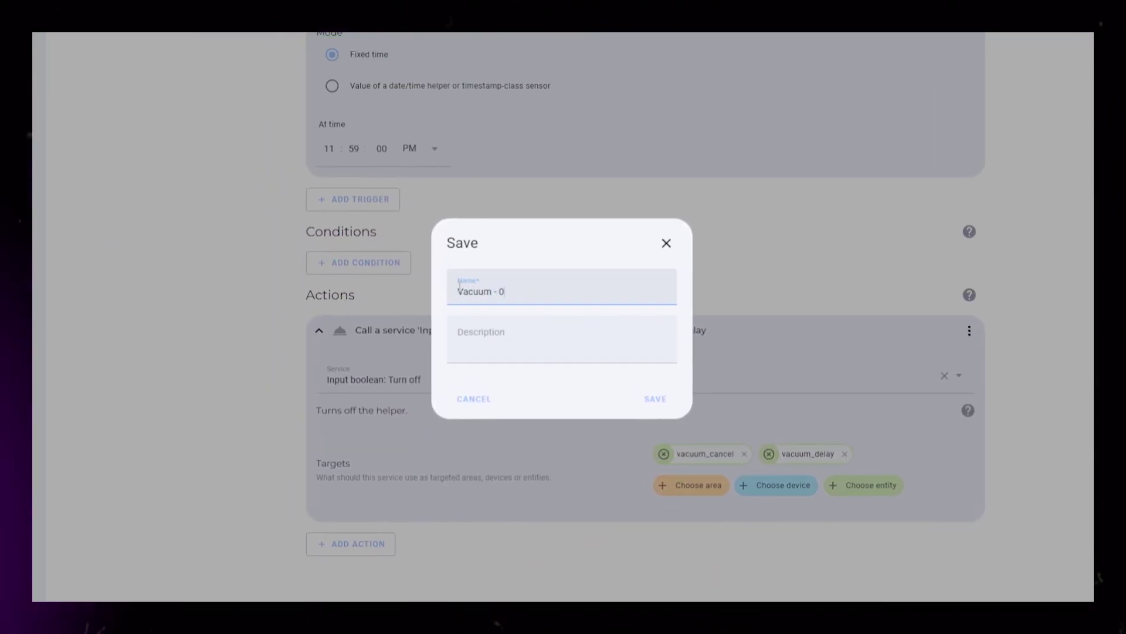
text(5 - Res)
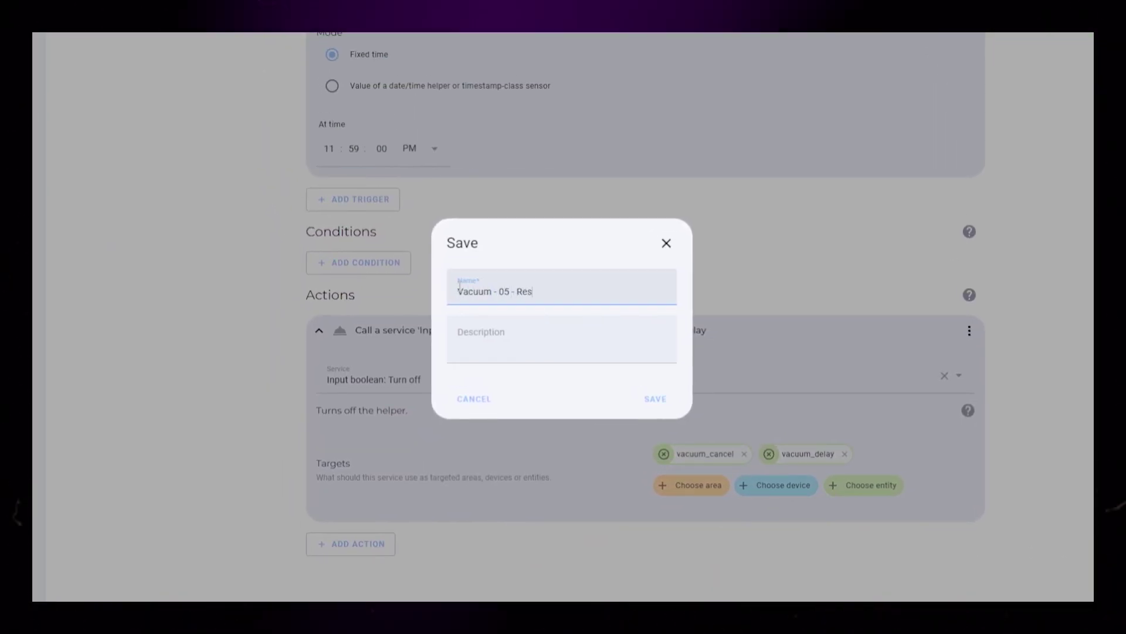